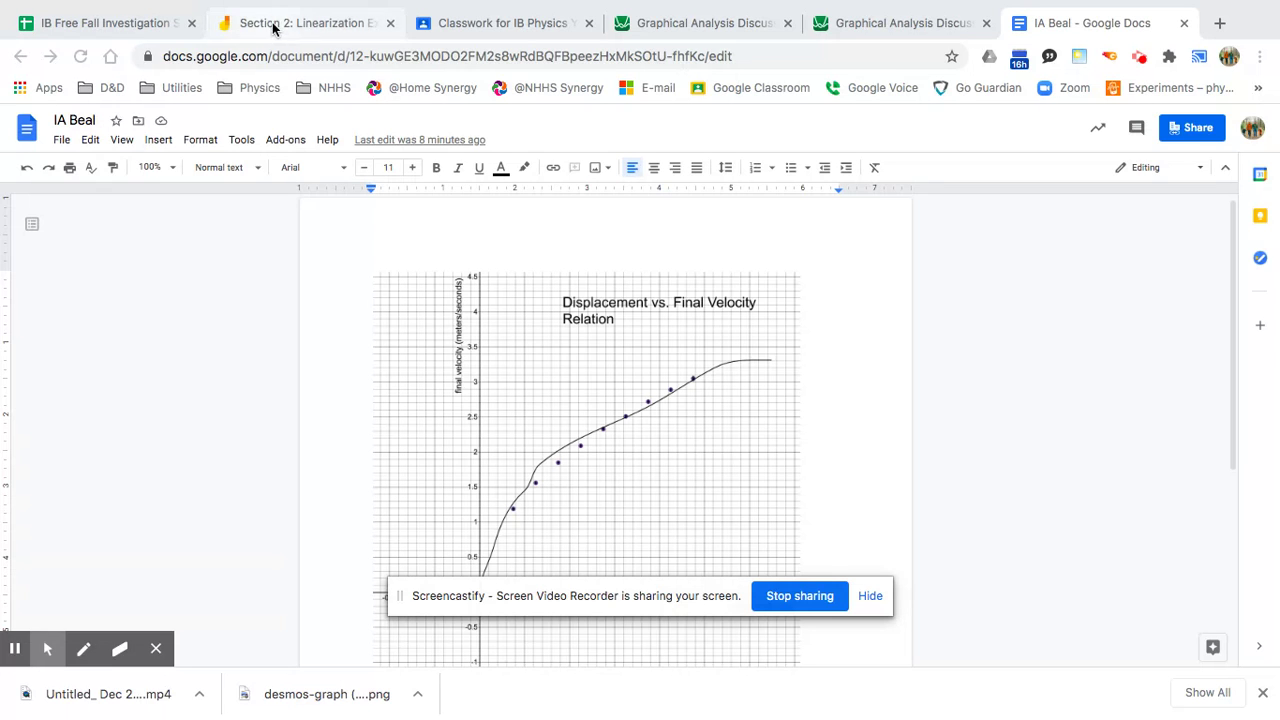
# Switch to the 'Graphical Analysis Discussion' Desmos tab with the velocity-versus-displacement graph.
pyautogui.click(876, 26)
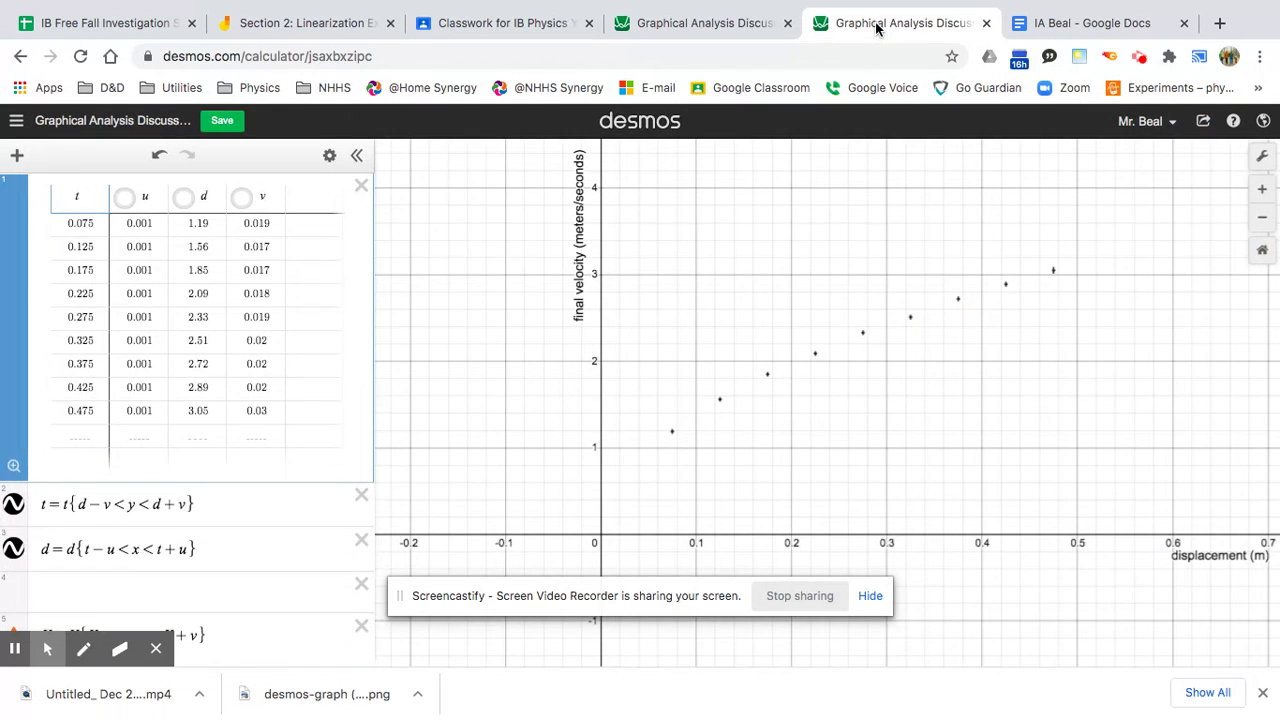
# Show the d column as plotted points and start an empty column after v.
pyautogui.click(186, 208)
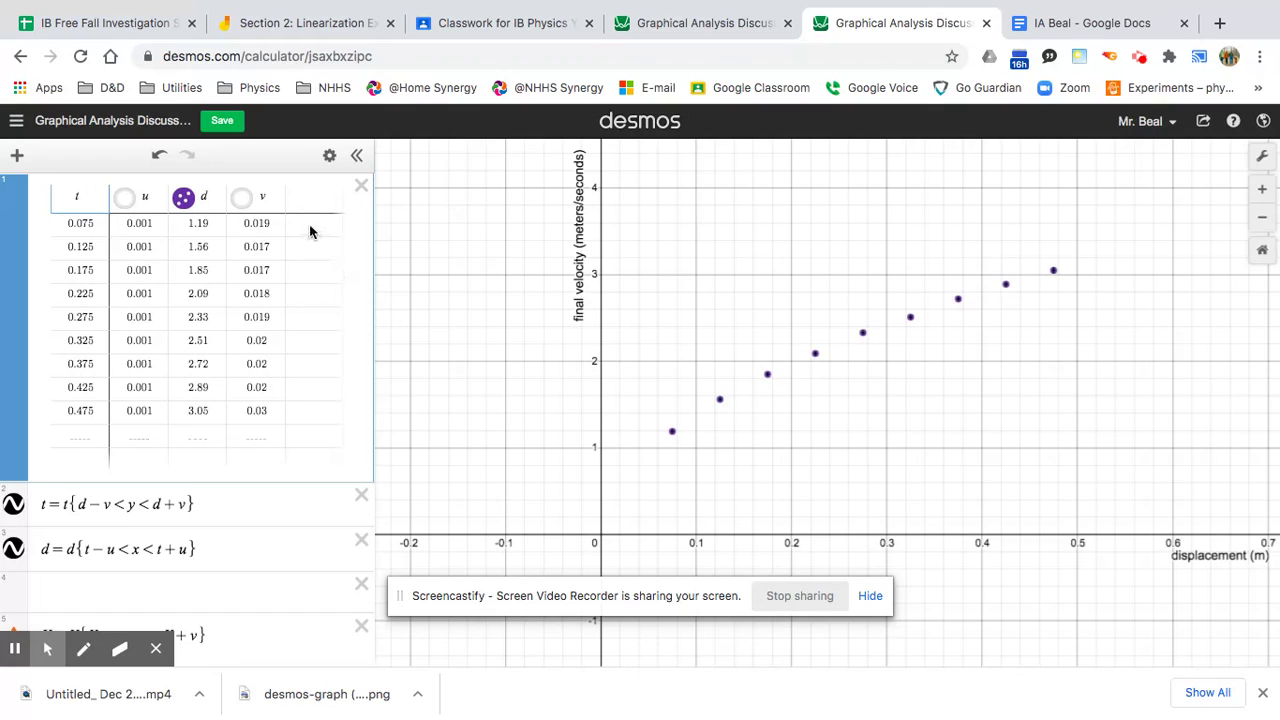
pyautogui.click(309, 197)
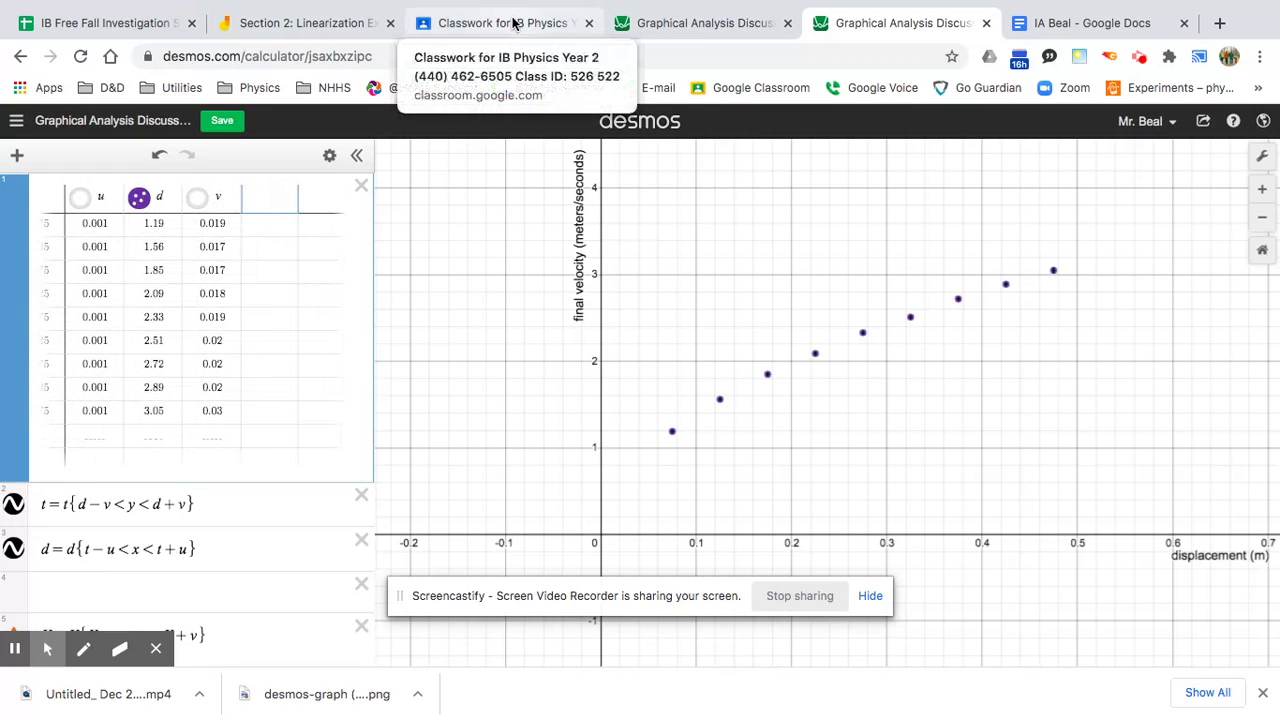
# View the 'Section 2: Linearization Explanation' Jamboard showing square-root graphs rewritten as y² = k²x.
pyautogui.click(340, 34)
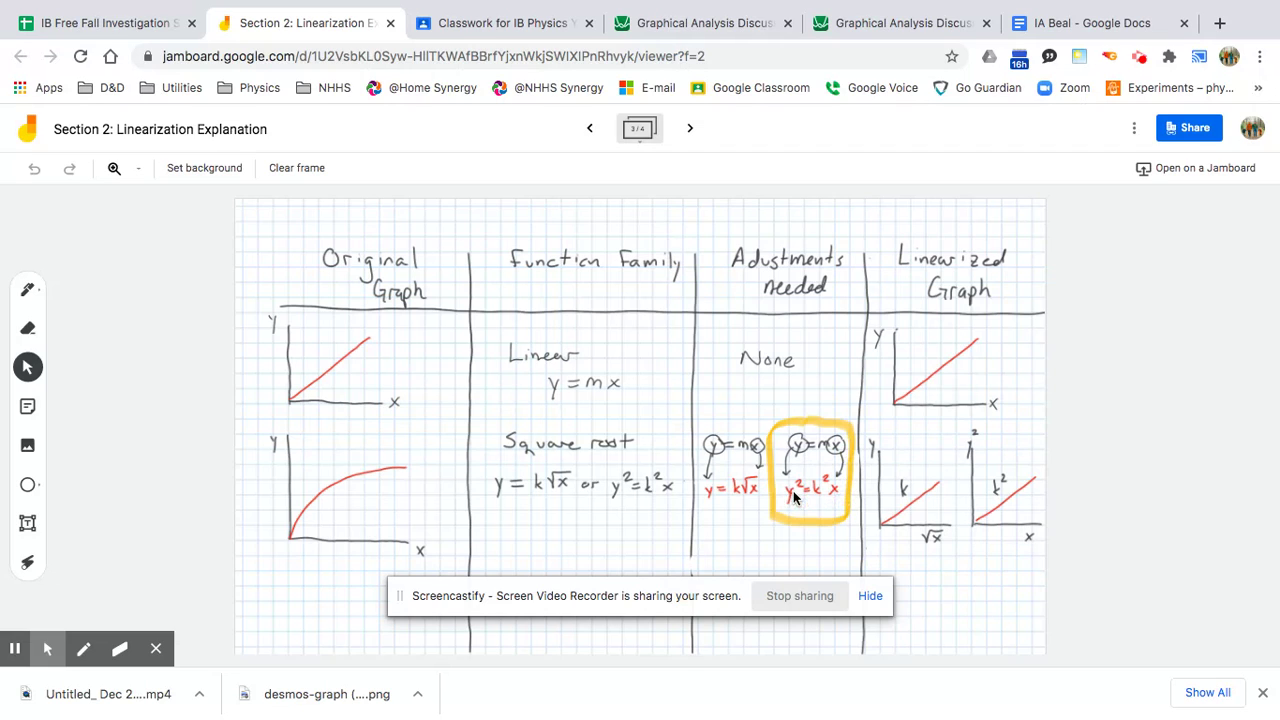
# Back in Desmos, add a d^2 column, hide the original d points, and start another column.
pyautogui.click(882, 24)
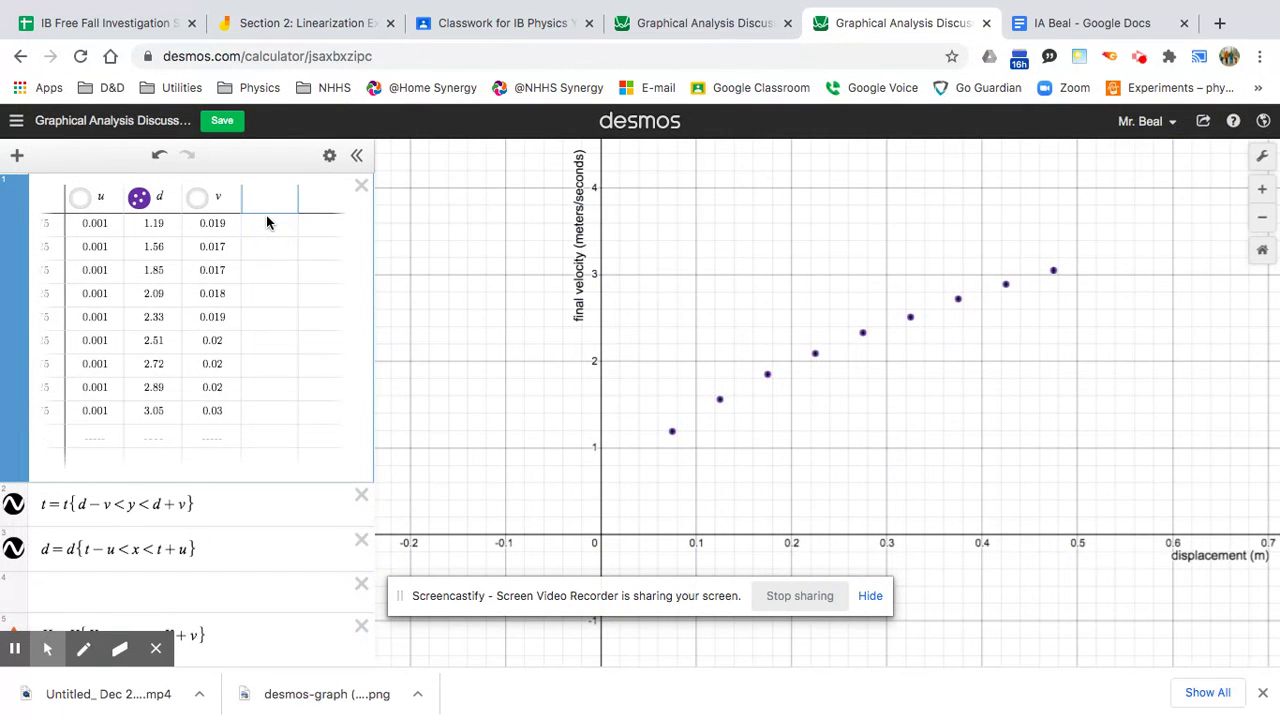
pyautogui.write('d')
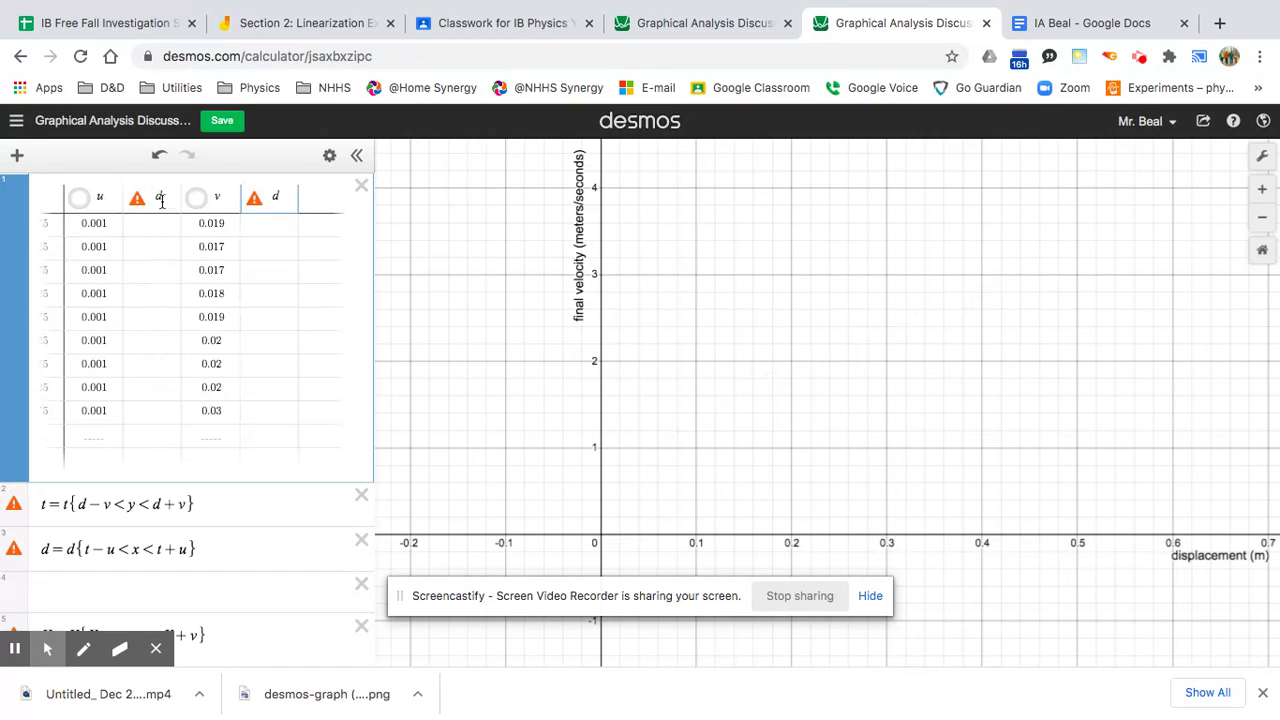
pyautogui.write('^2')
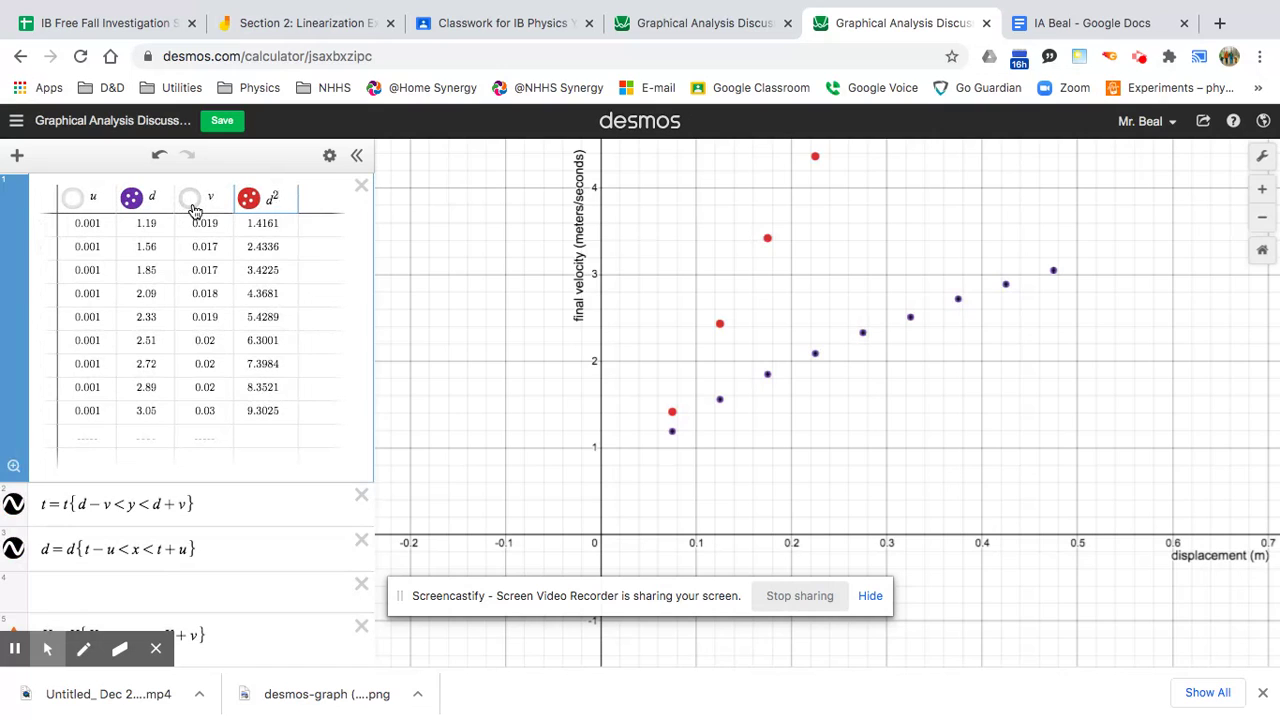
pyautogui.click(131, 200)
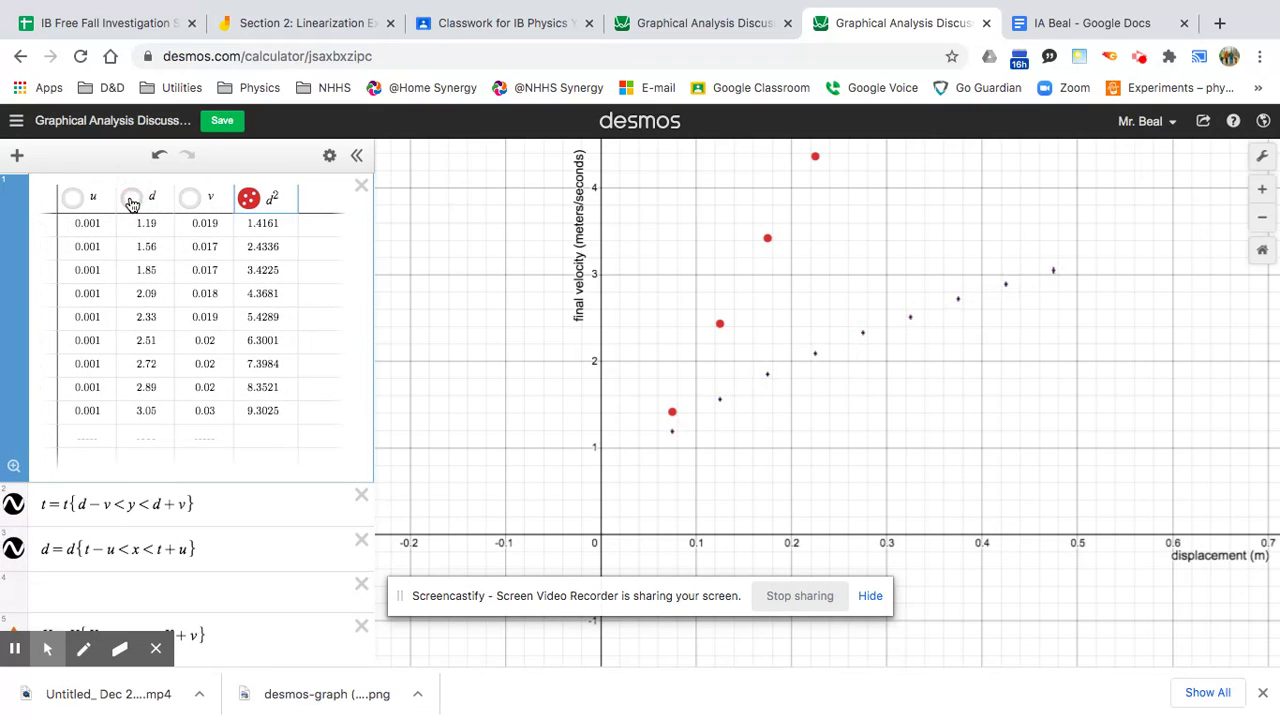
pyautogui.click(320, 199)
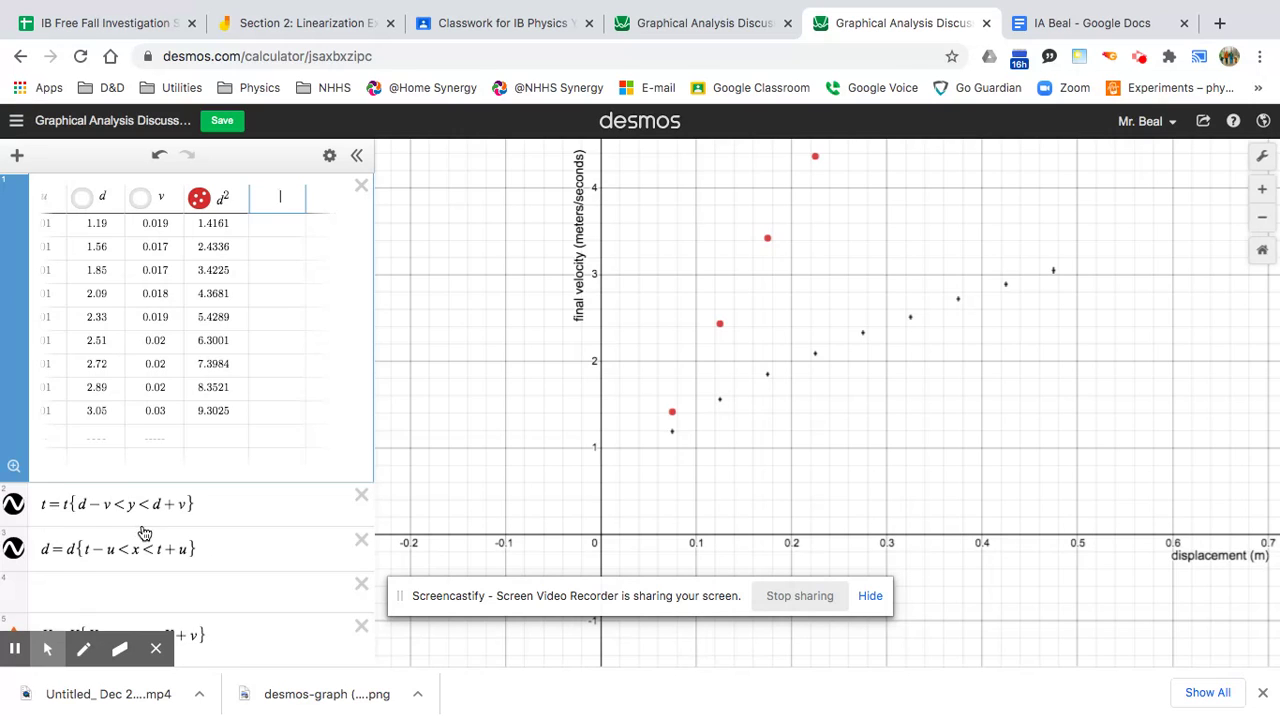
# Change every d to d^2 in the vertical and horizontal error-bar expressions.
pyautogui.click(87, 504)
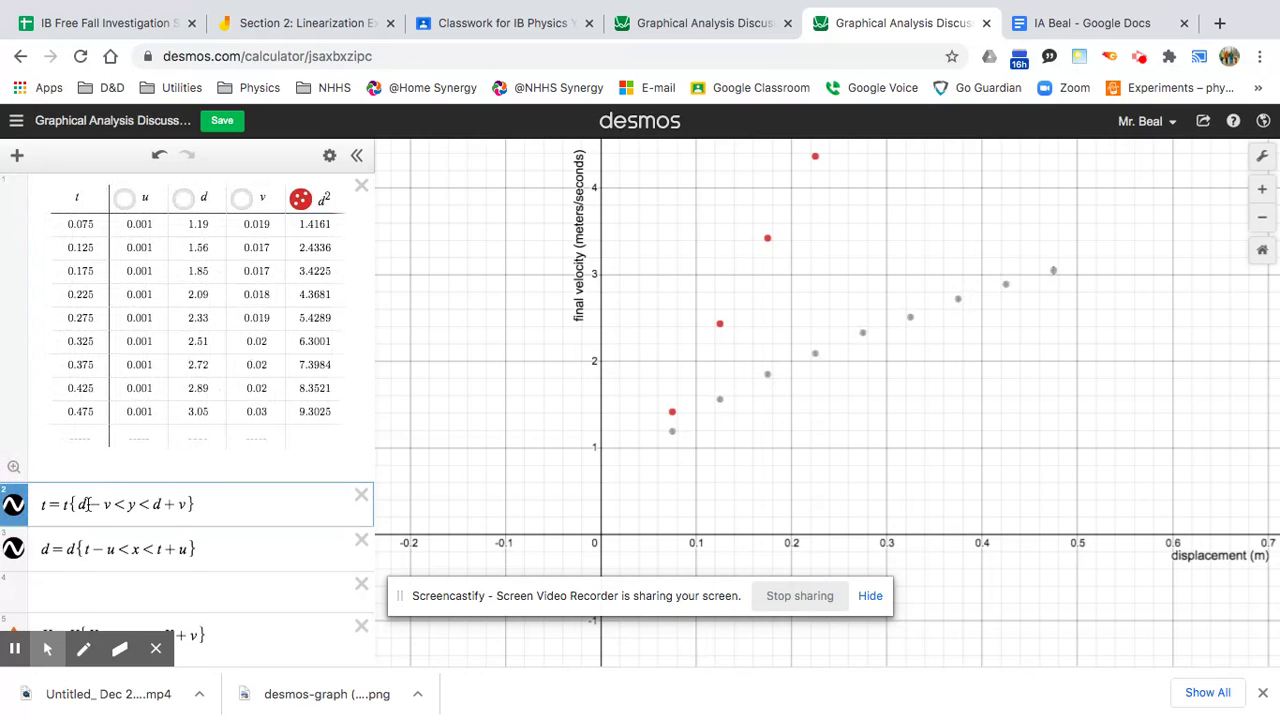
pyautogui.write('^2')
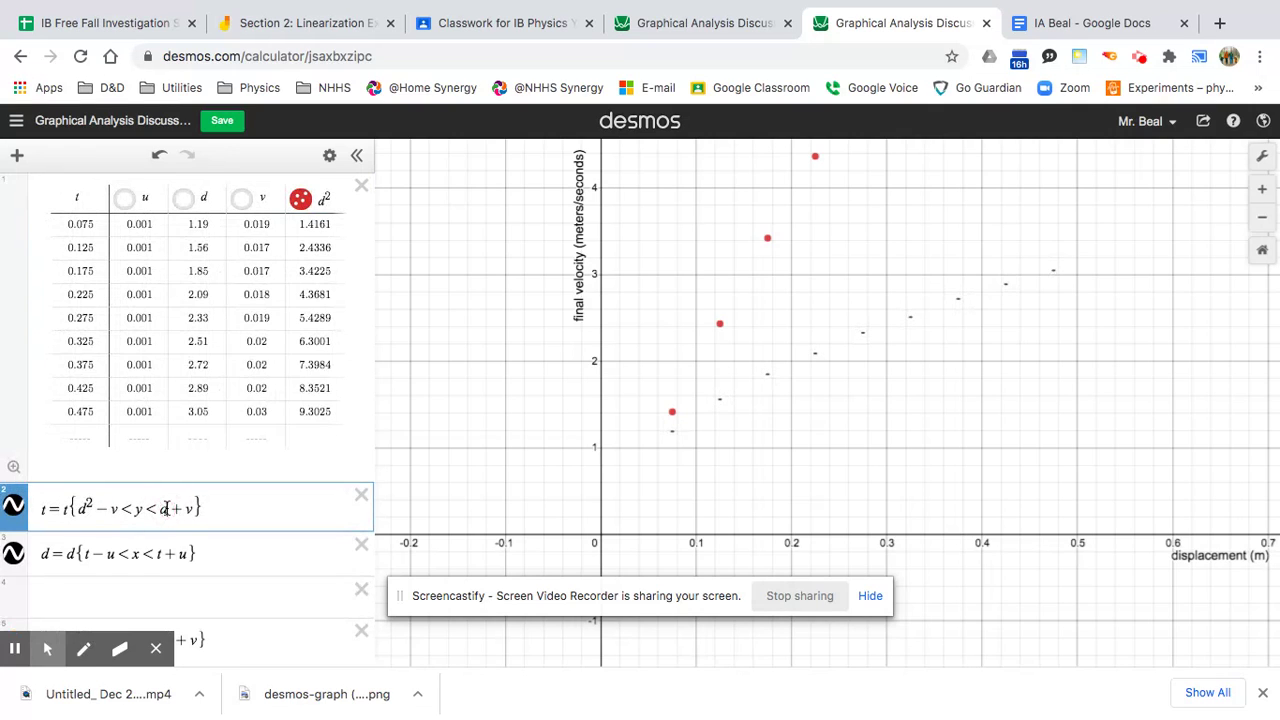
pyautogui.click(170, 508)
pyautogui.write('^2')
pyautogui.click(47, 549)
pyautogui.write('^')
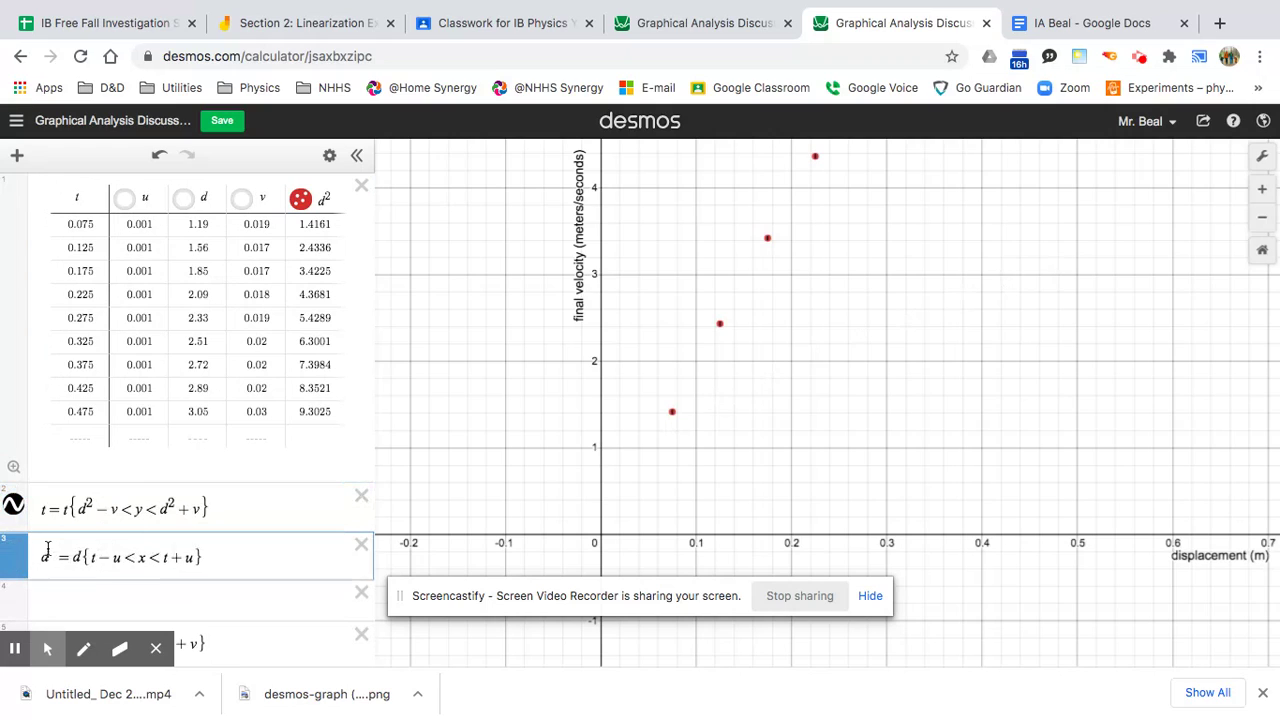
pyautogui.write('2')
pyautogui.click(80, 557)
pyautogui.write('^2')
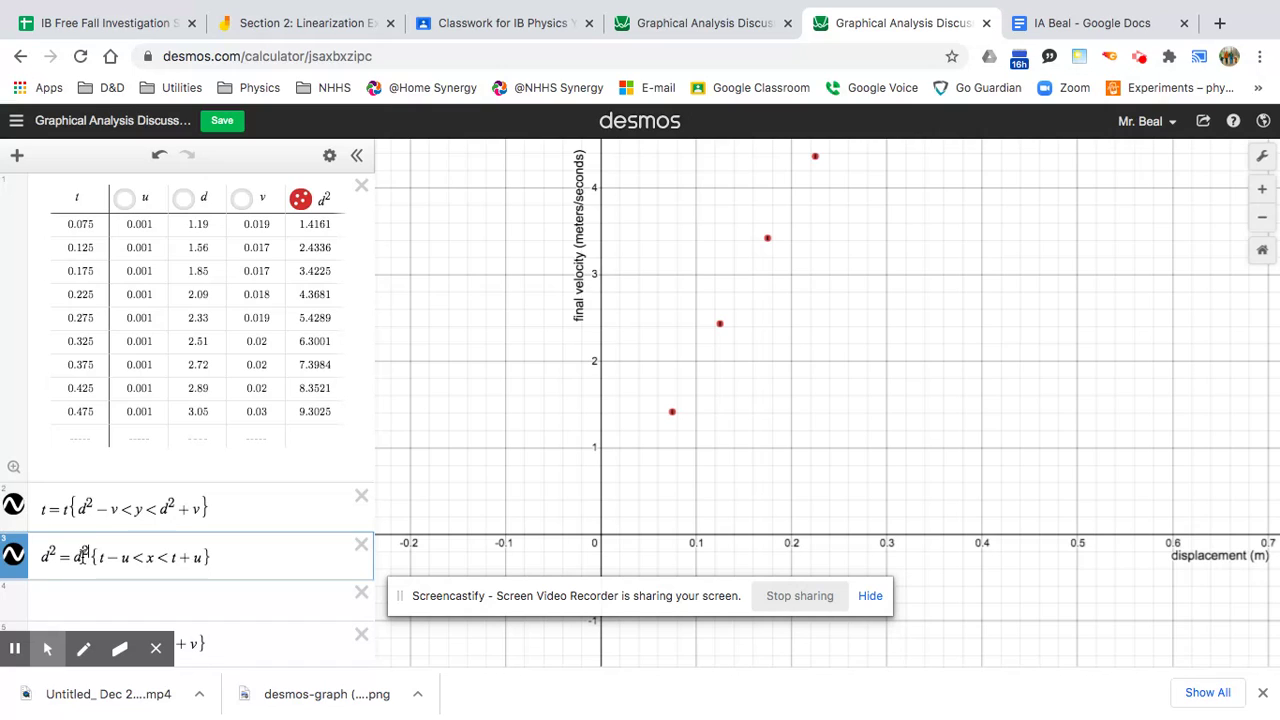
# Add a new empty table column after the d² column.
pyautogui.click(330, 199)
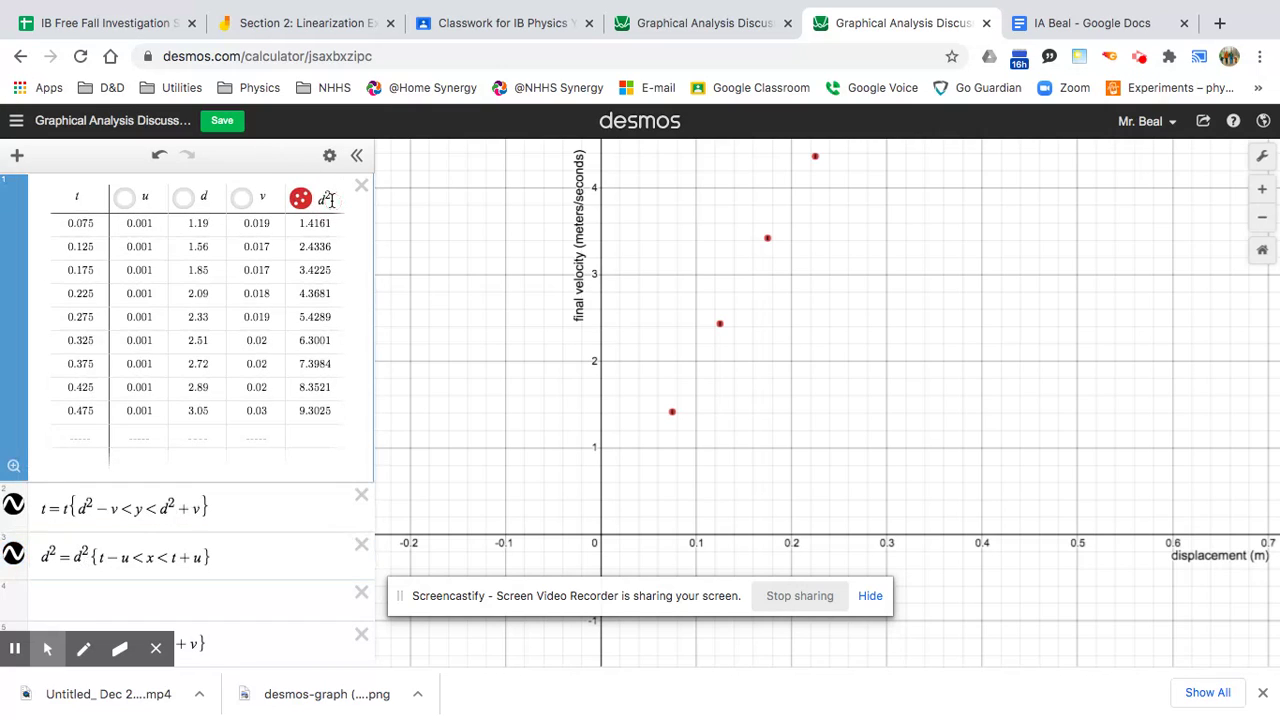
pyautogui.click(324, 199)
pyautogui.click(324, 199)
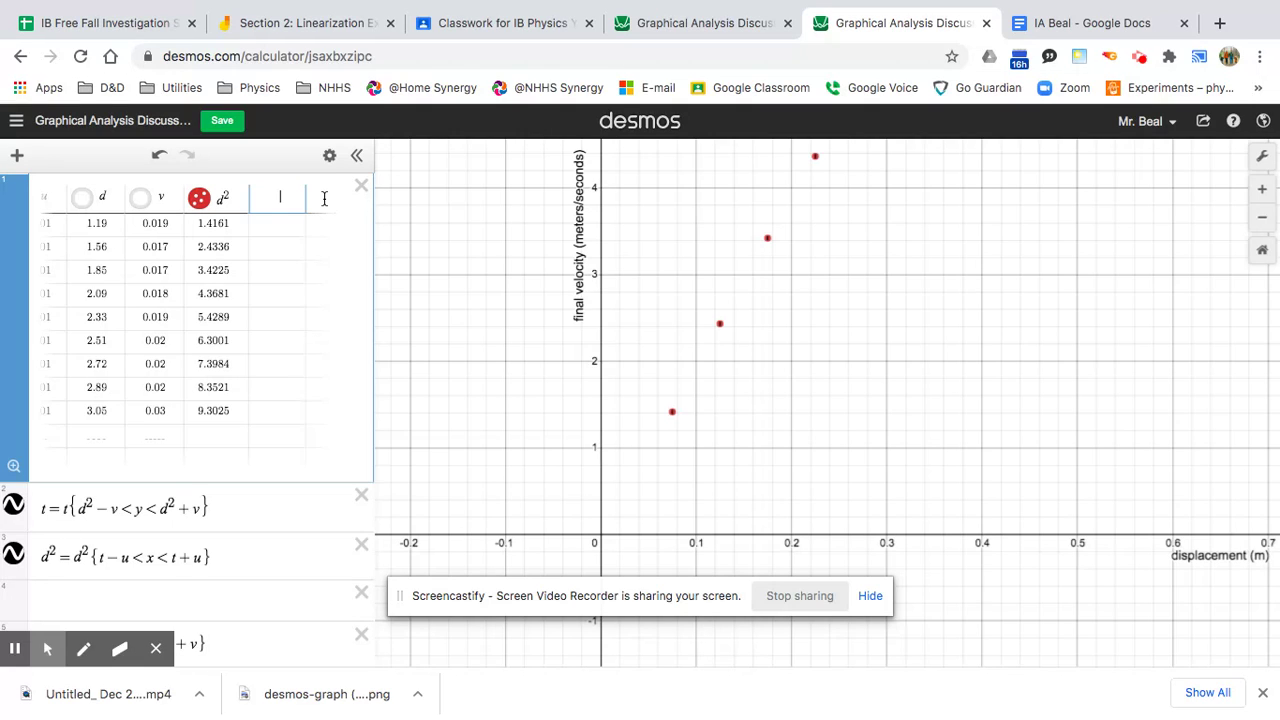
# Enter 2(v/d)*d^2 as the header of the new table column.
pyautogui.write('2(v')
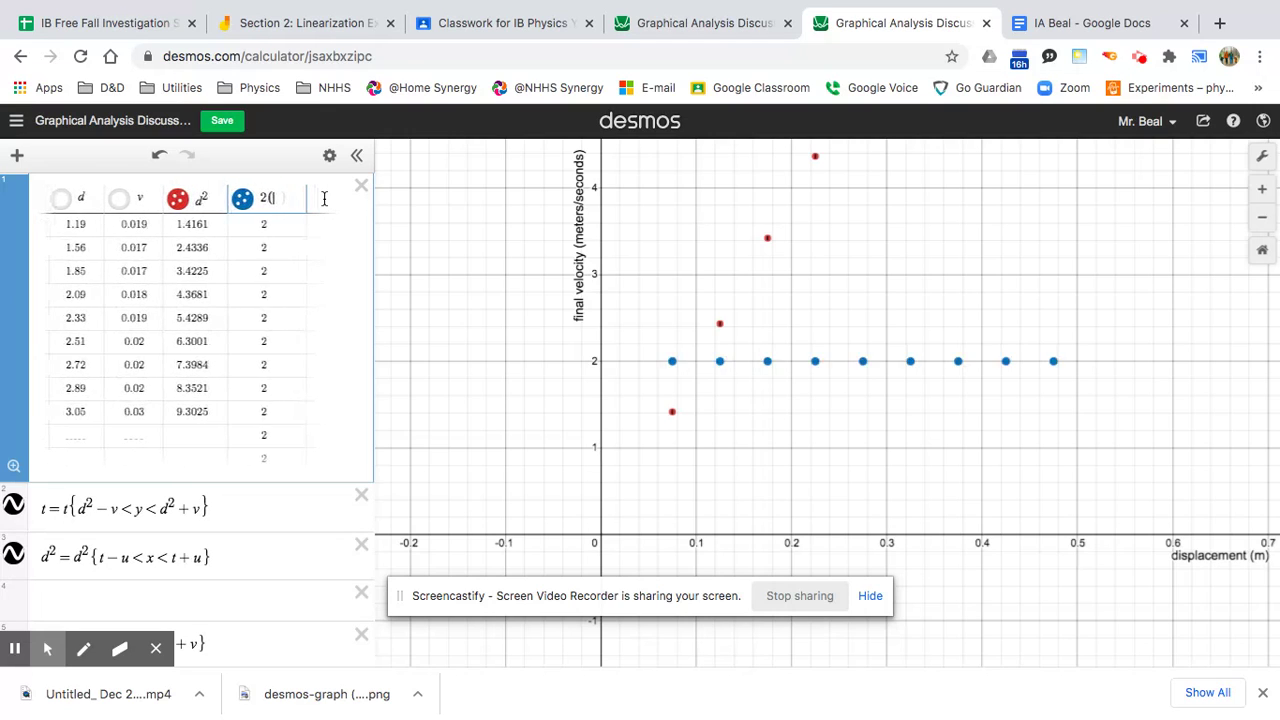
pyautogui.write('/d')
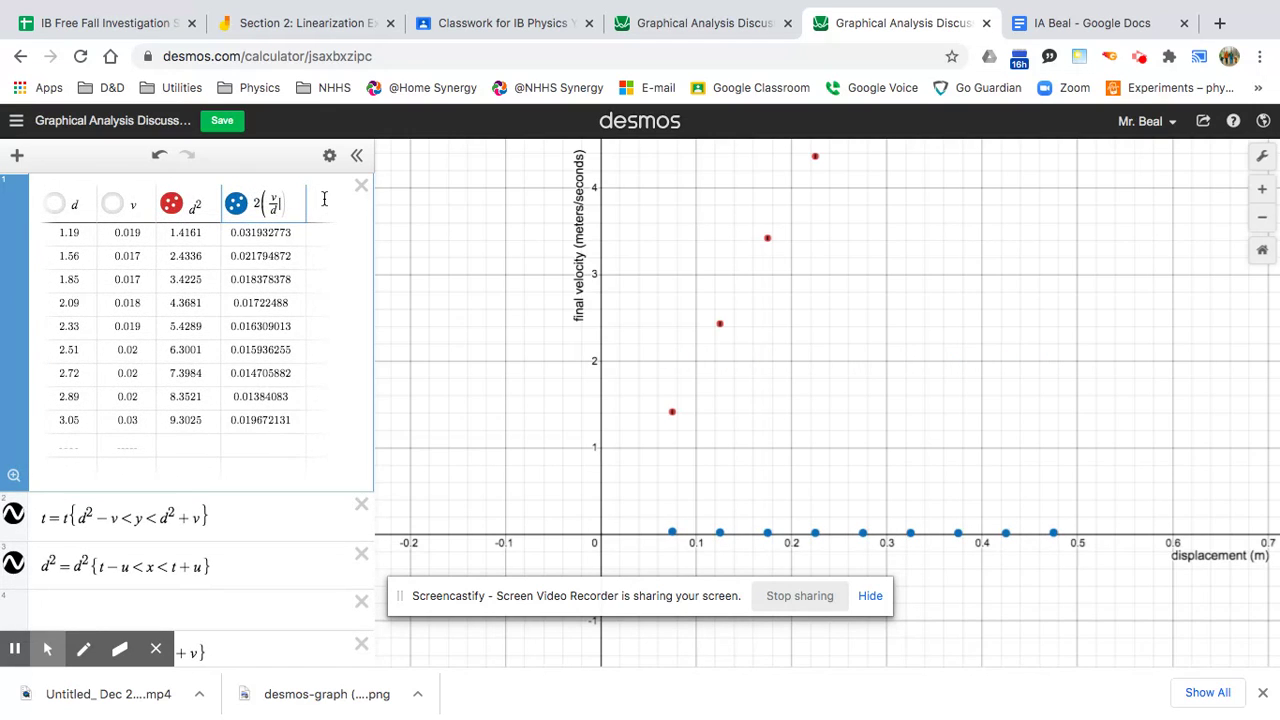
pyautogui.write('*d^2')
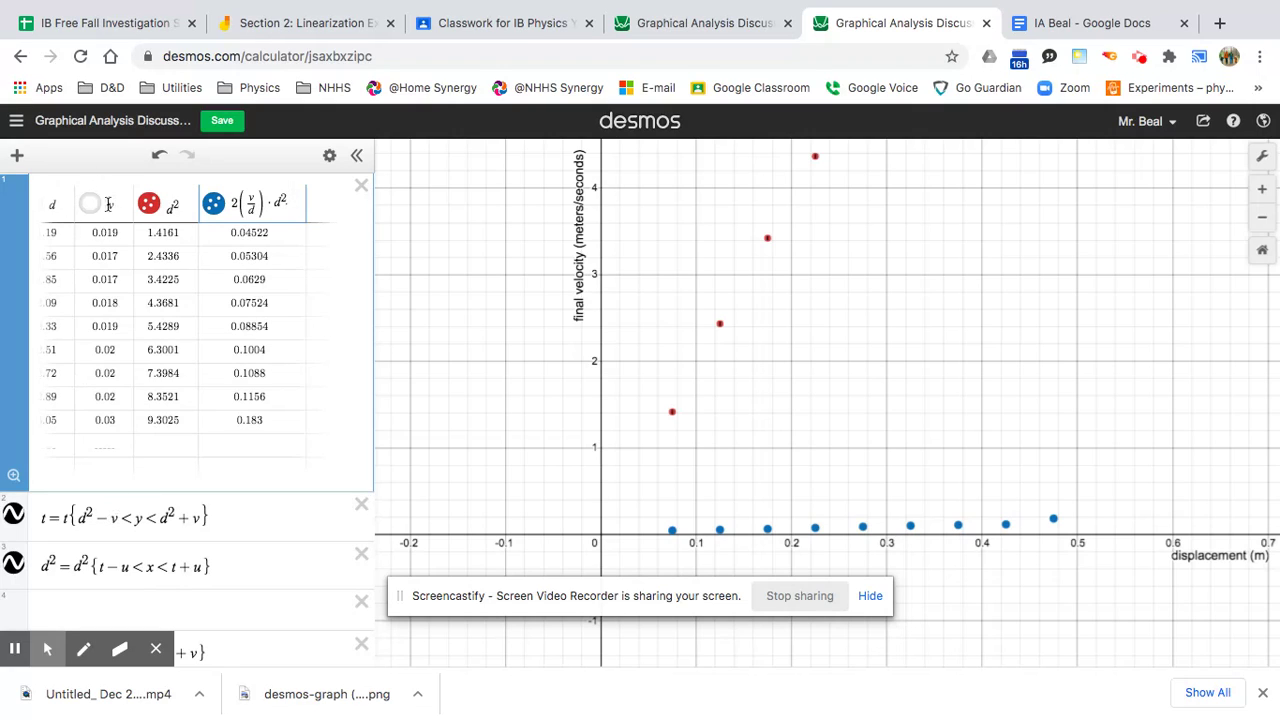
# Replace v with 2(v/d)·d² in both bounds of the vertical error-bar expression.
pyautogui.click(117, 518)
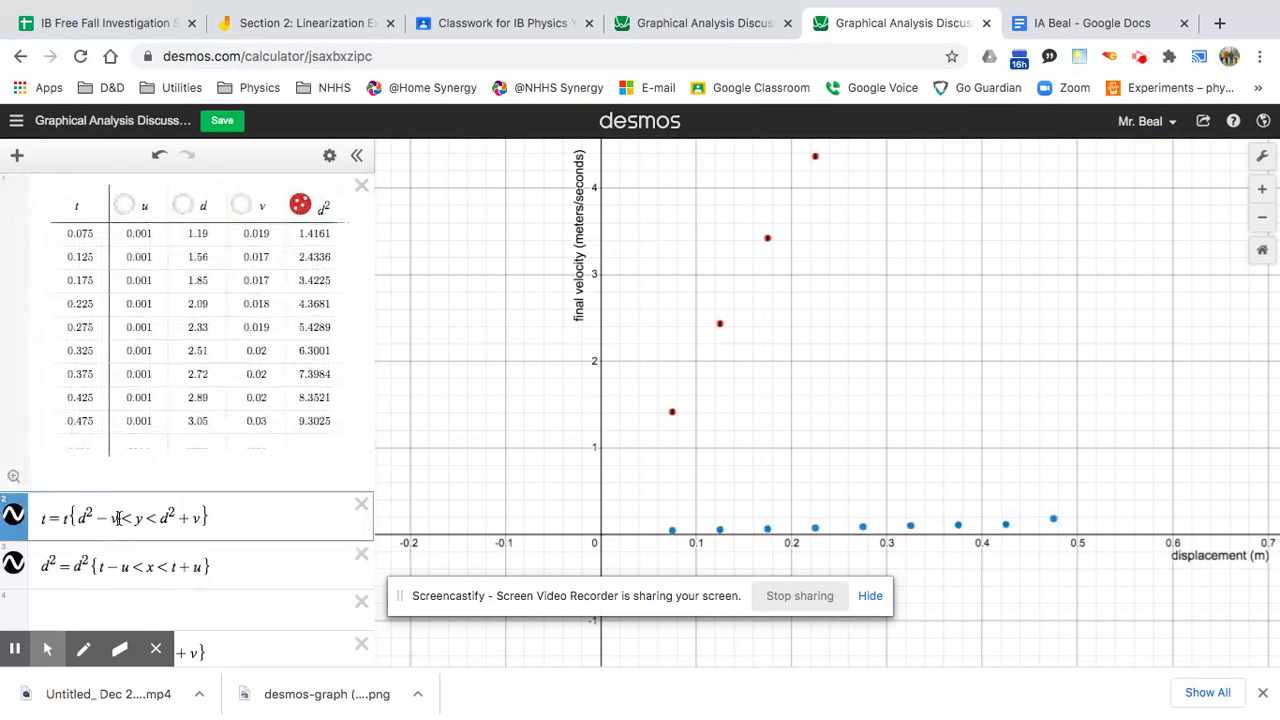
pyautogui.press('BackSpace')
pyautogui.write('2(v/d')
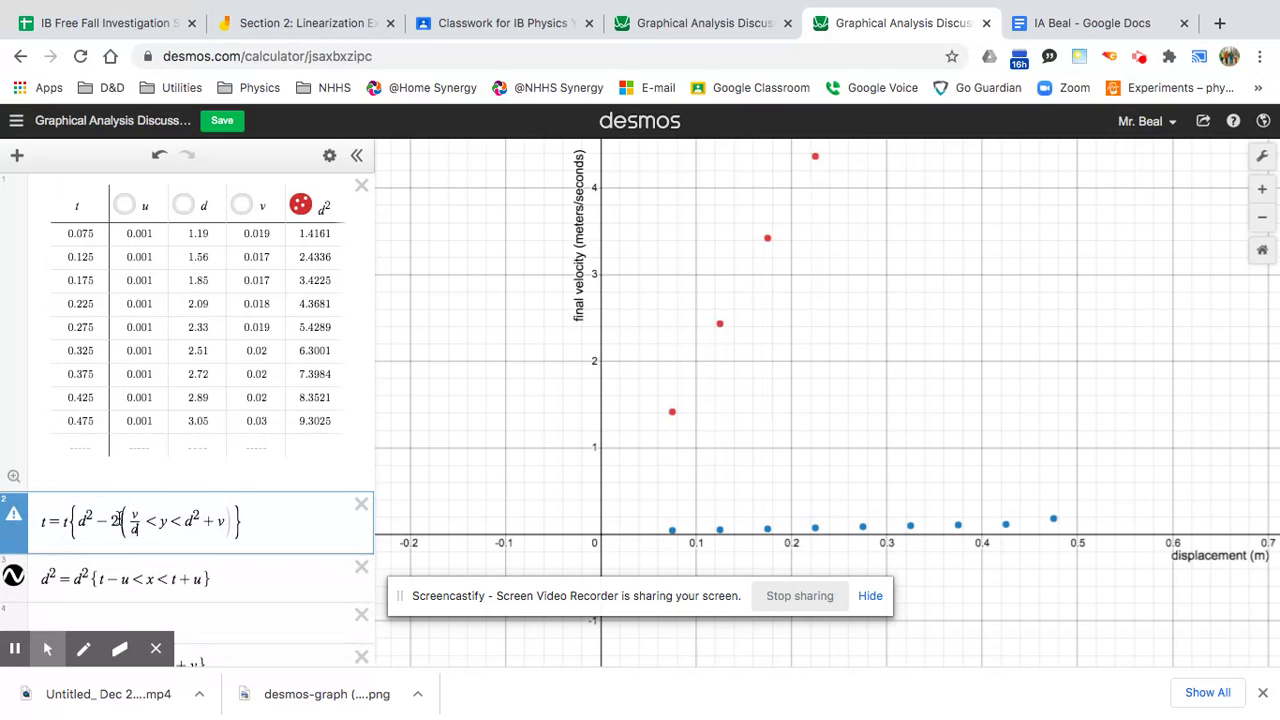
pyautogui.press('Right')
pyautogui.write(')')
pyautogui.write('*d')
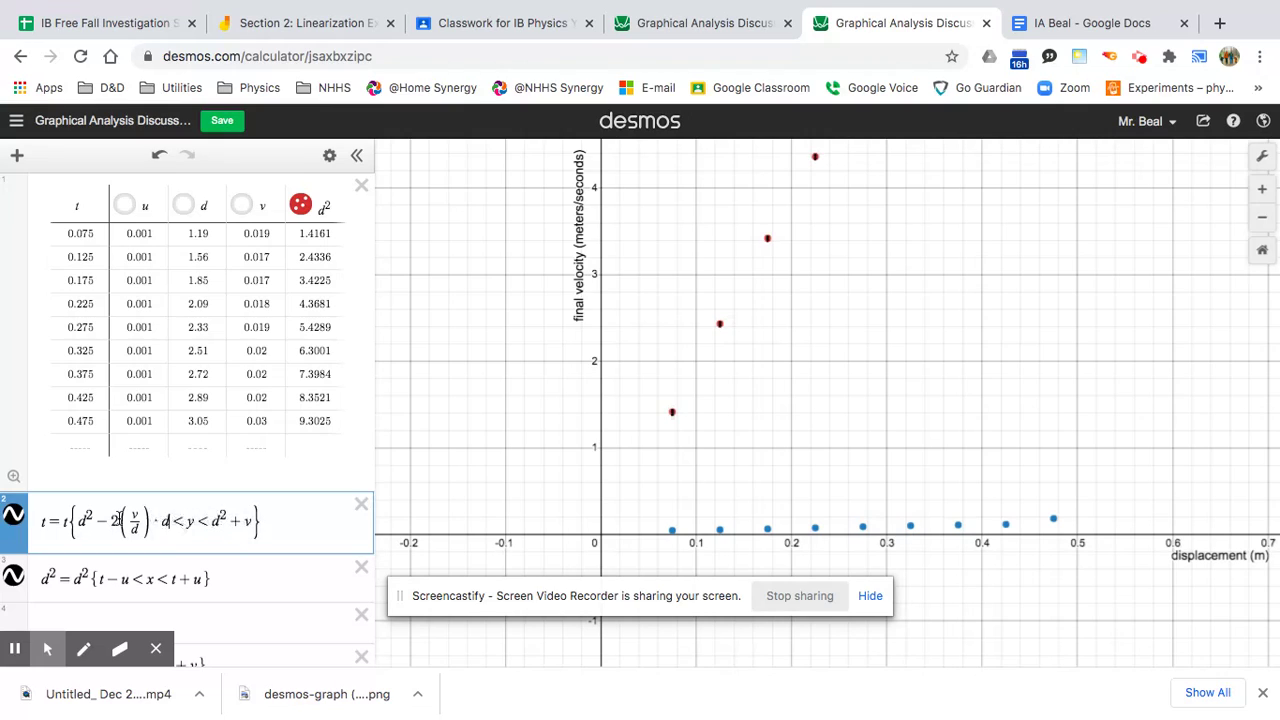
pyautogui.write('^2')
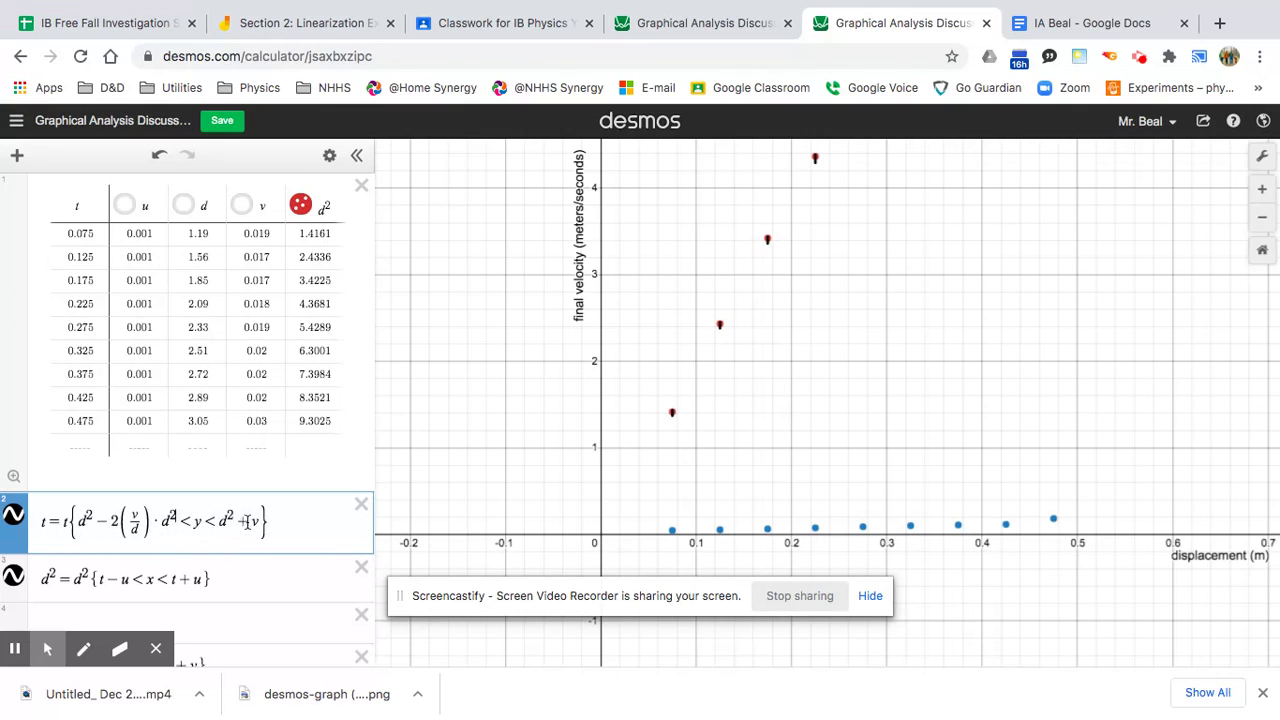
pyautogui.press('BackSpace')
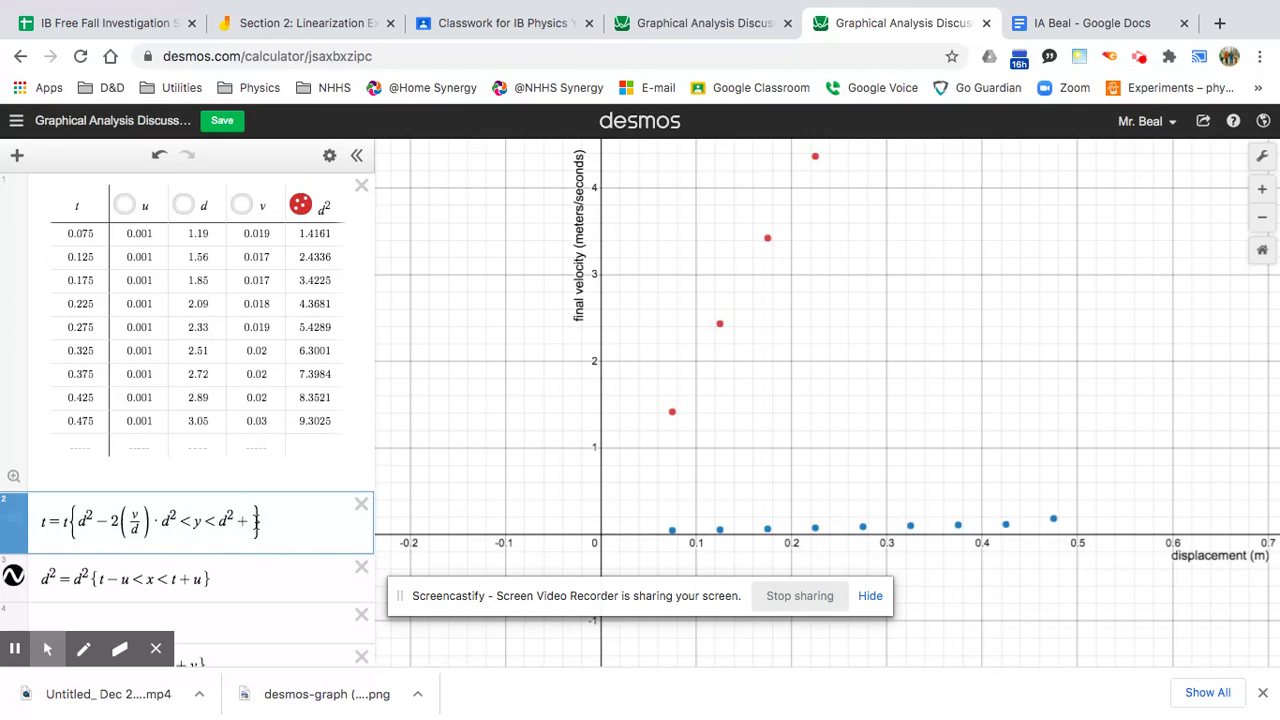
pyautogui.write('2(v/d')
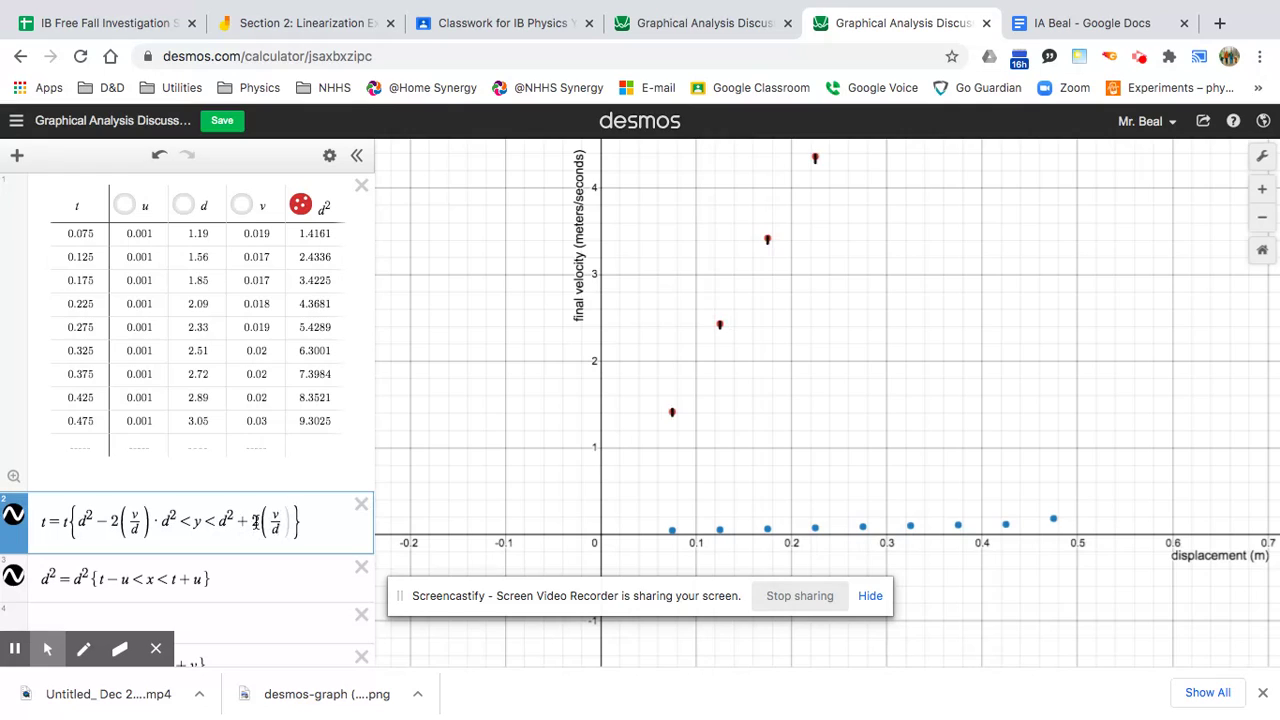
pyautogui.write(')')
pyautogui.write('*d^2')
# Hide the blue 2(v/d)·d² points and zoom to fit the nine red d² points.
pyautogui.click(329, 209)
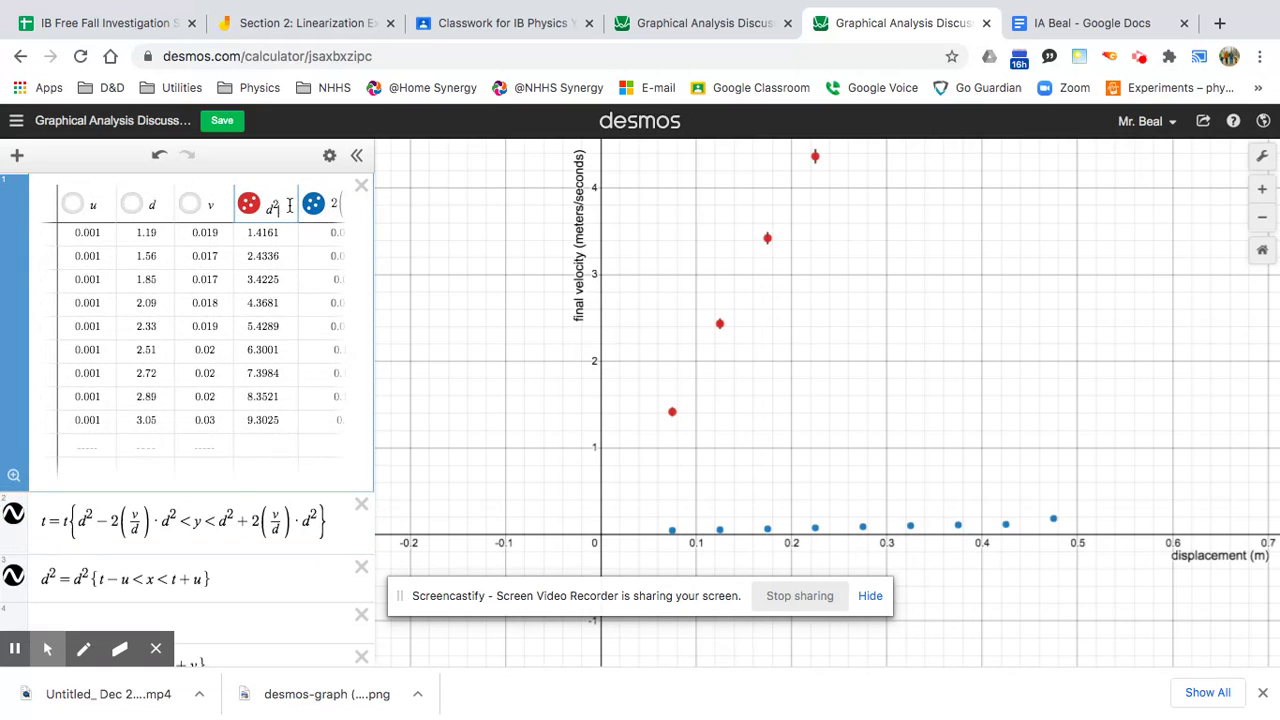
pyautogui.click(338, 206)
pyautogui.click(217, 210)
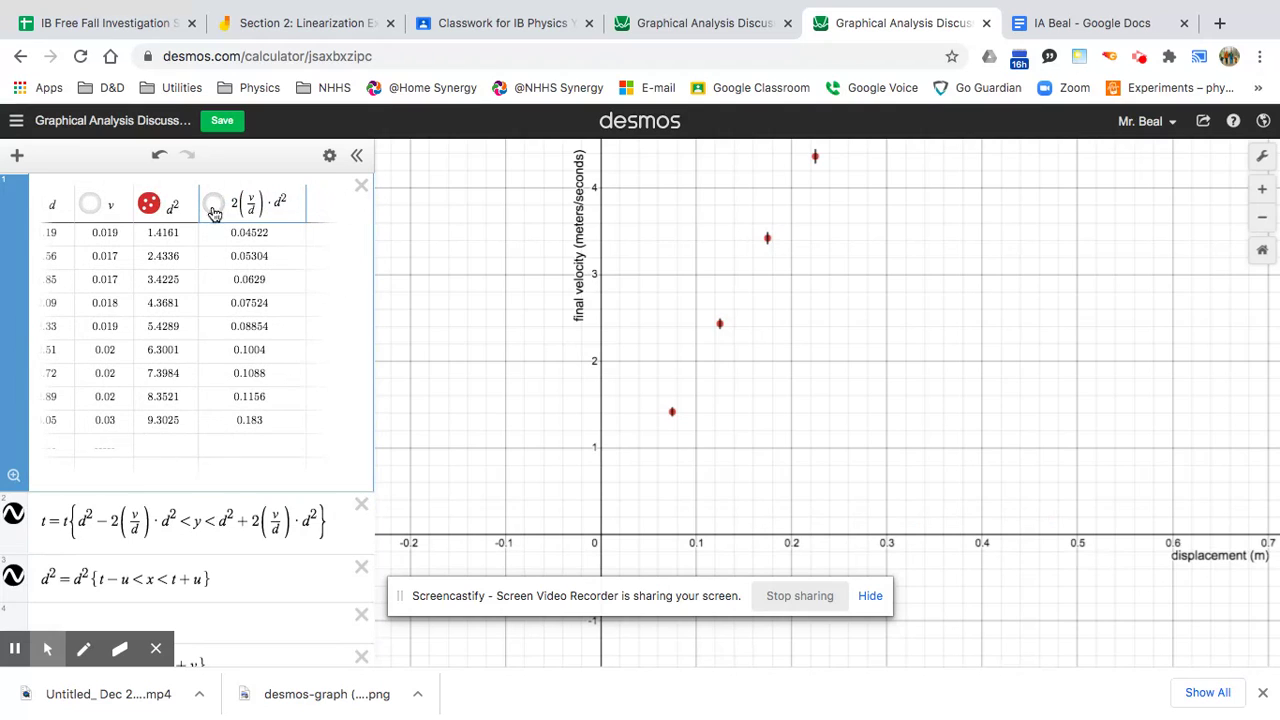
pyautogui.click(15, 476)
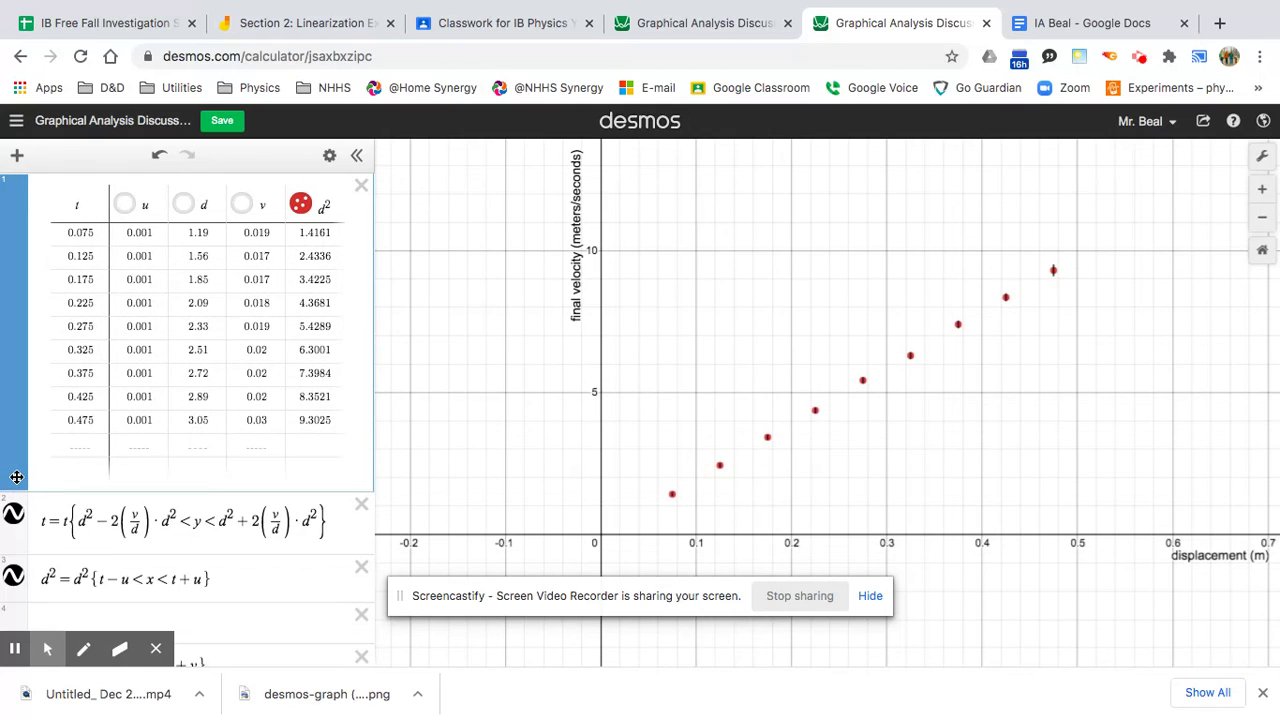
pyautogui.click(1262, 158)
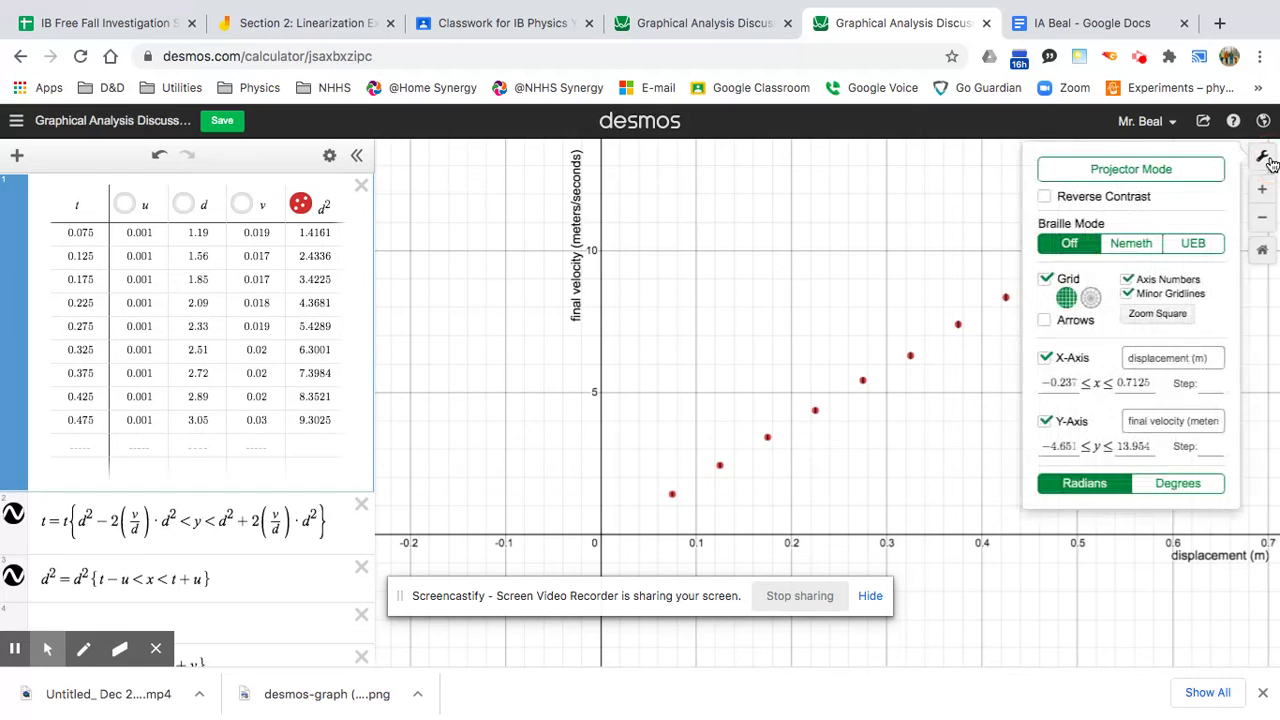
# Change the y-axis label to 'final velocity ^2 (meters^2/seconds^2)'.
pyautogui.click(1186, 420)
pyautogui.write('^')
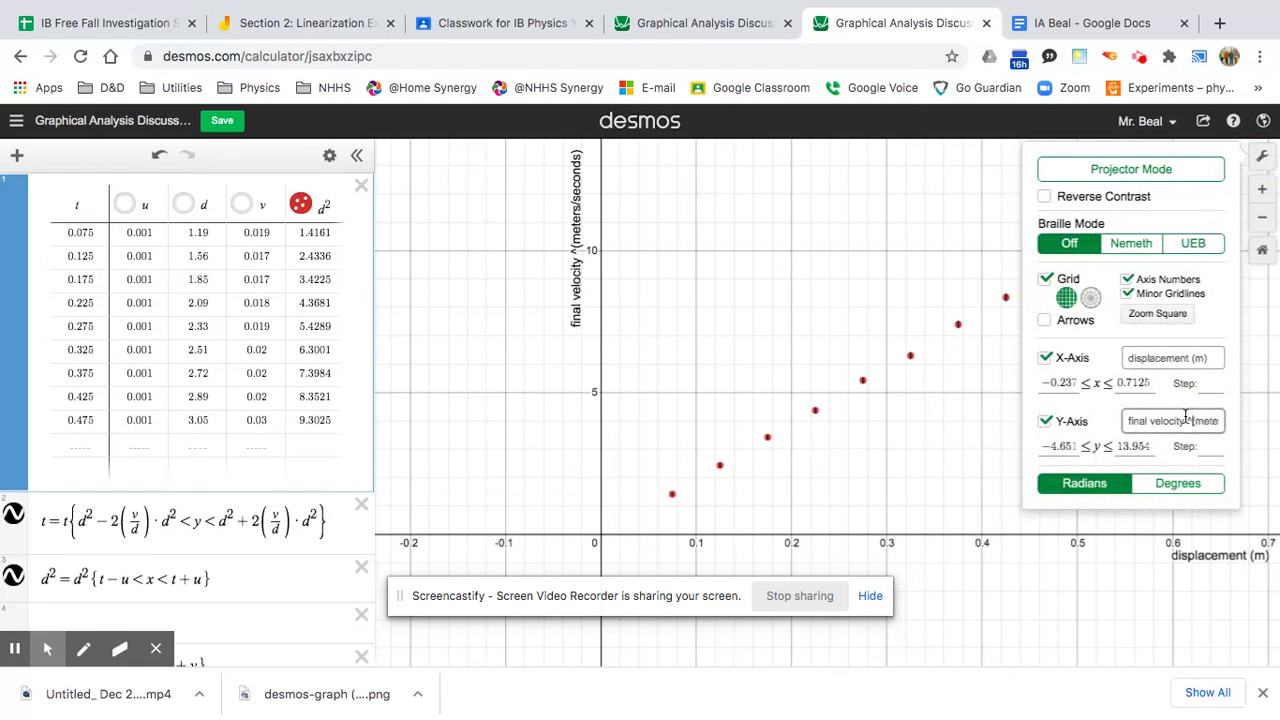
pyautogui.write('2')
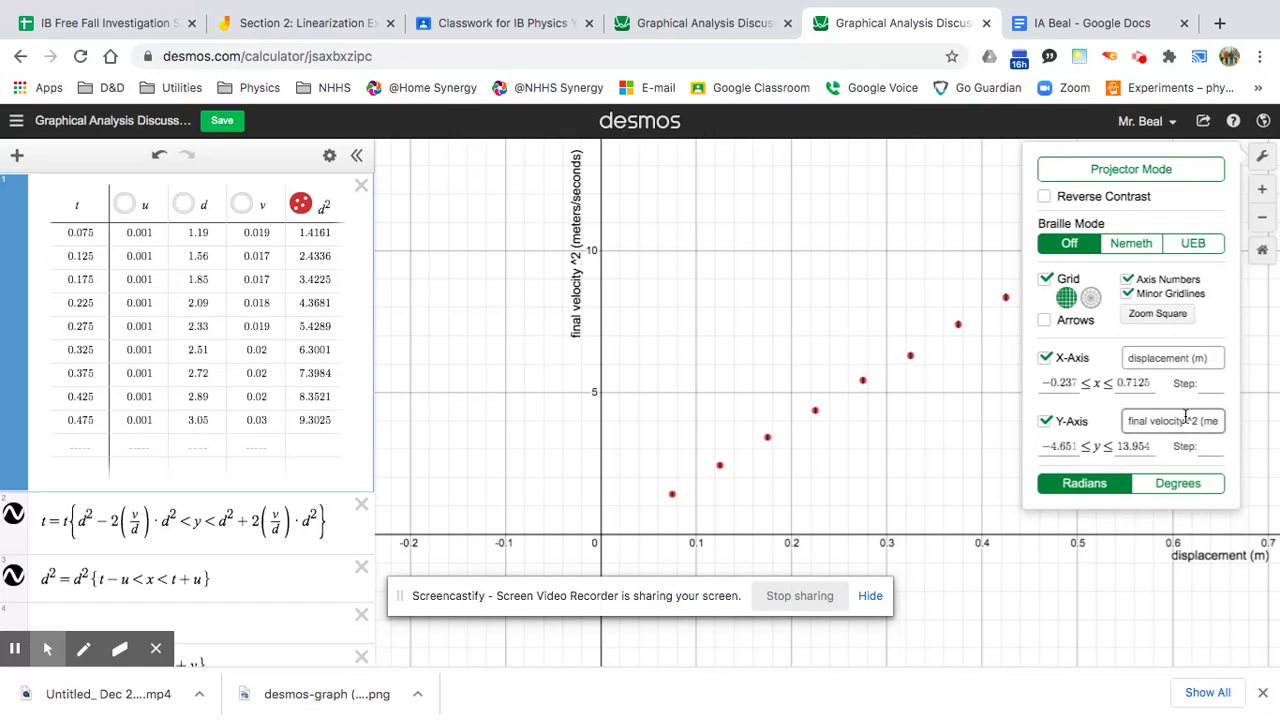
pyautogui.click(1218, 421)
pyautogui.write('^2')
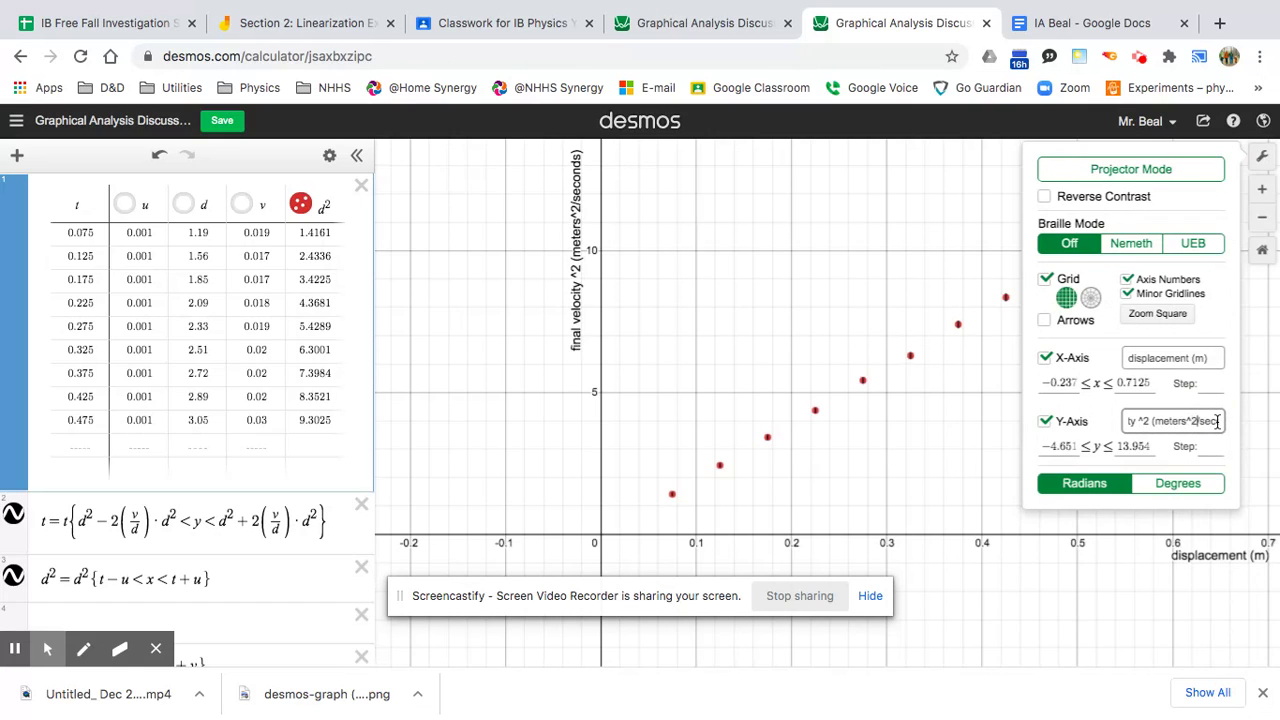
pyautogui.press('Right')
pyautogui.press('Right')
pyautogui.press('Right')
pyautogui.write('^2')
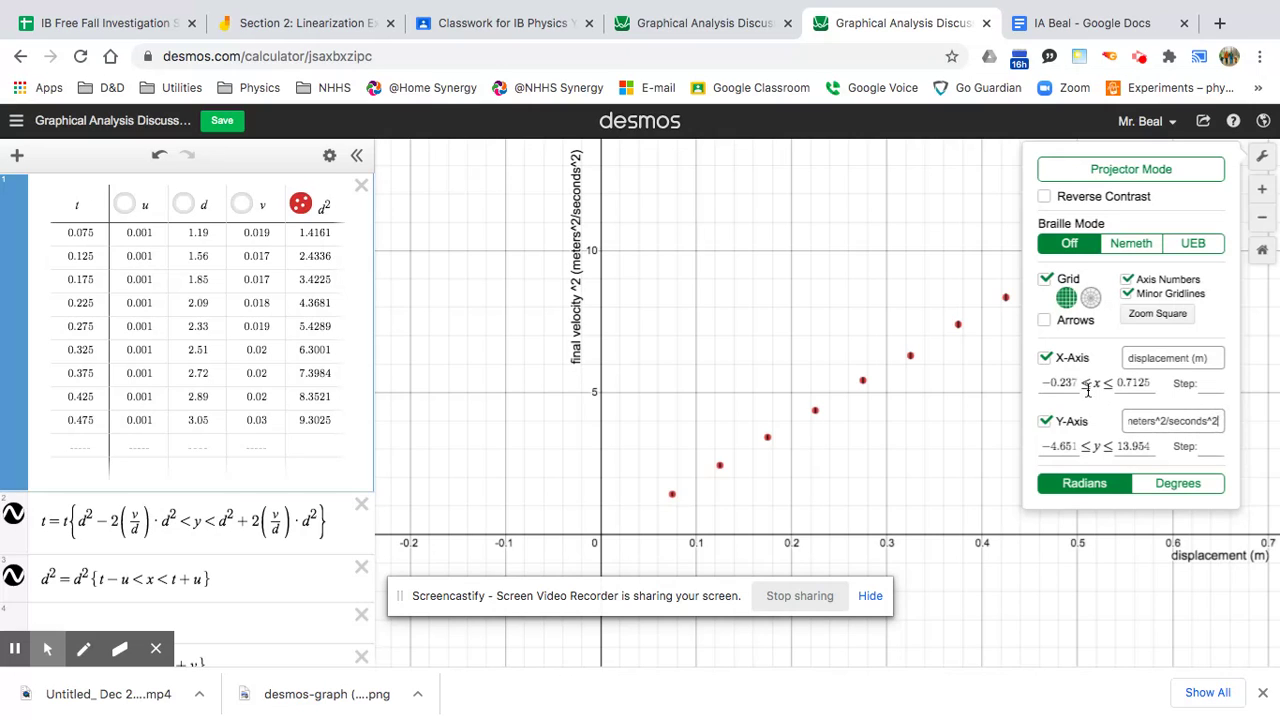
pyautogui.click(964, 394)
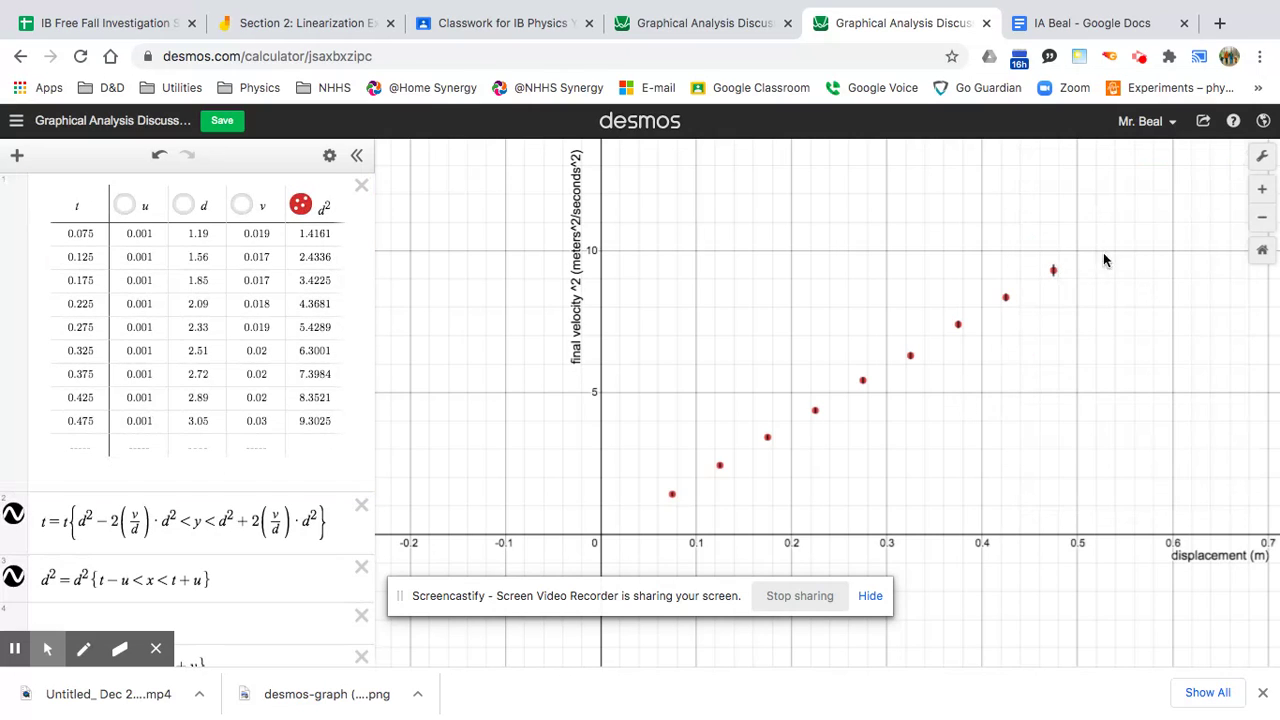
# Download the graph as a Large Square PNG with Medium line thickness.
pyautogui.click(1203, 121)
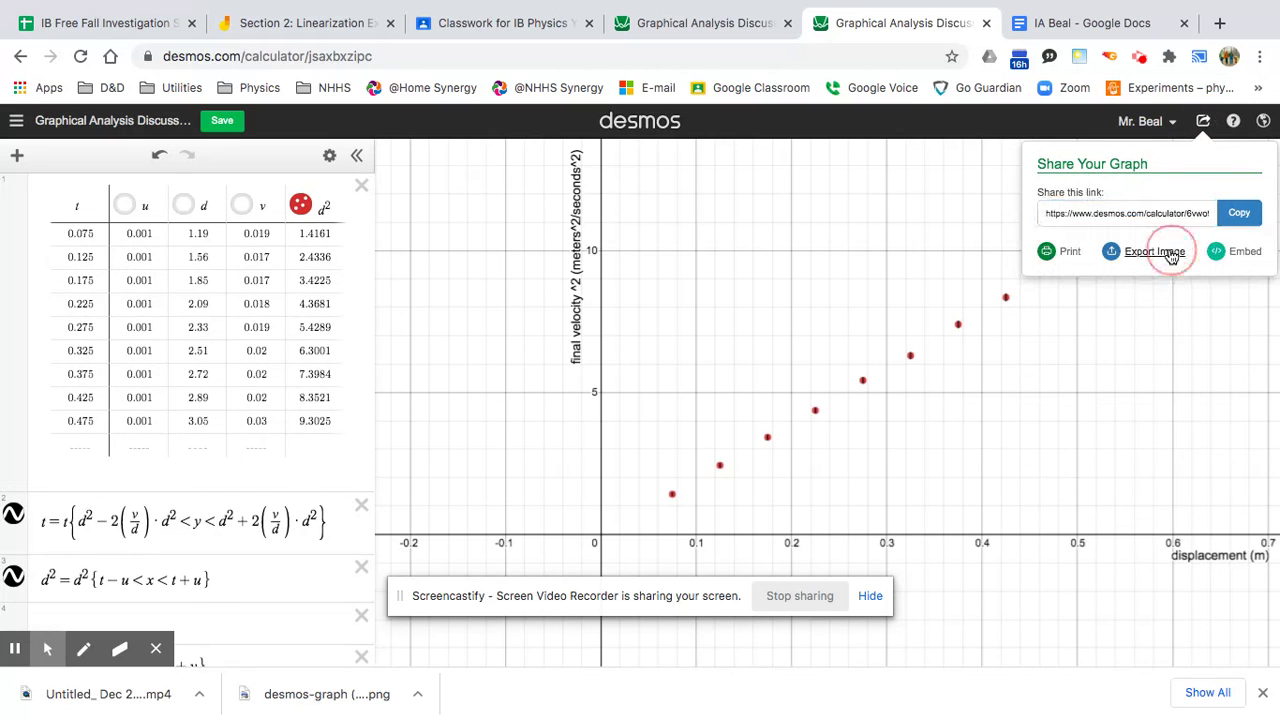
pyautogui.click(1166, 254)
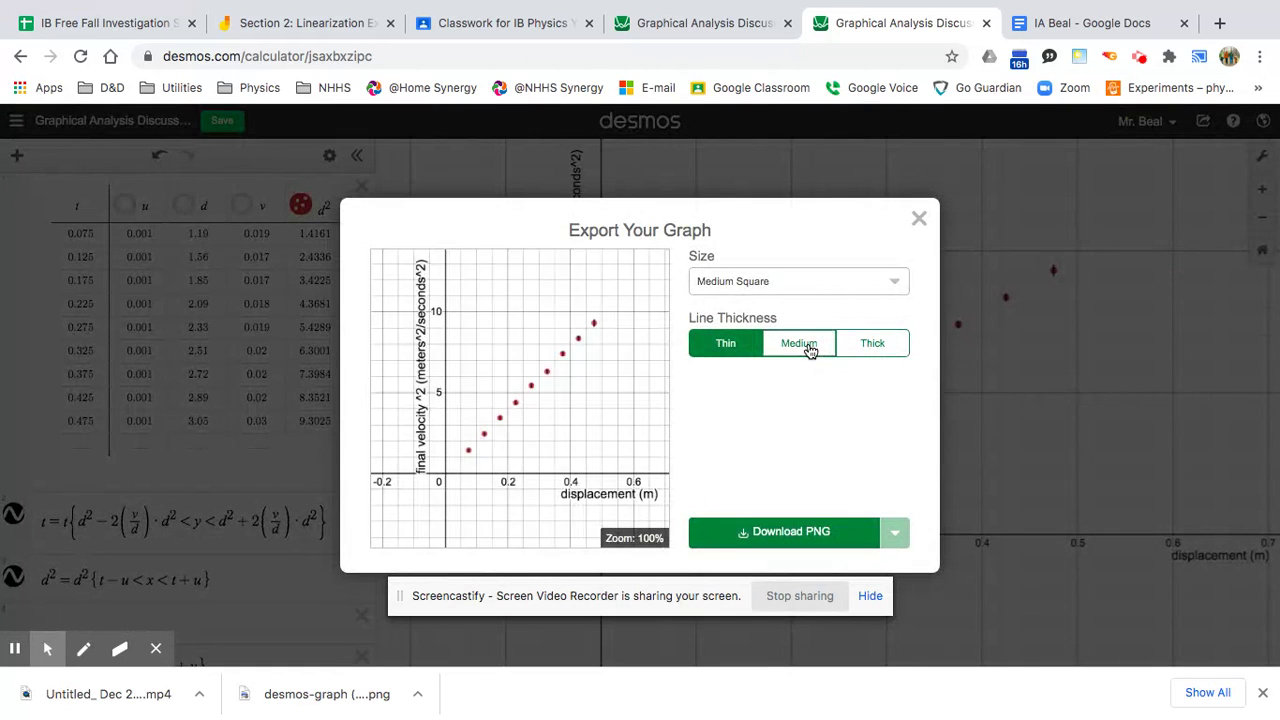
pyautogui.click(811, 345)
pyautogui.click(802, 284)
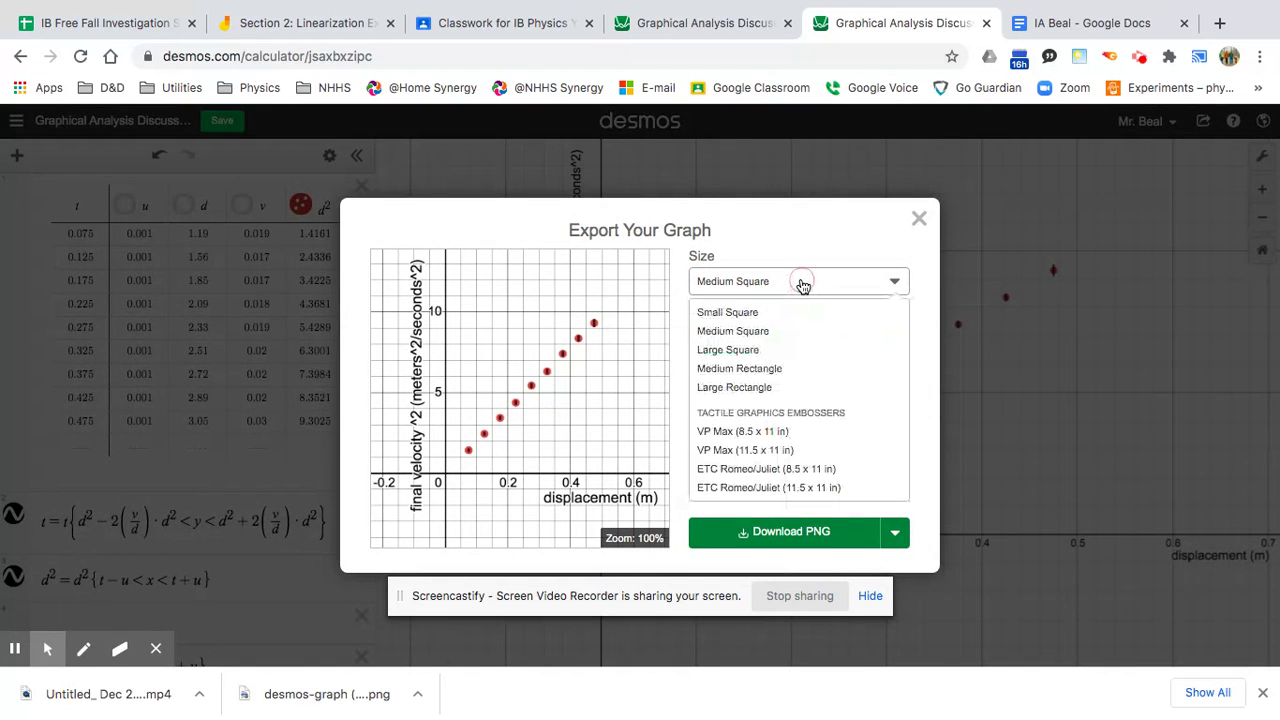
pyautogui.click(752, 352)
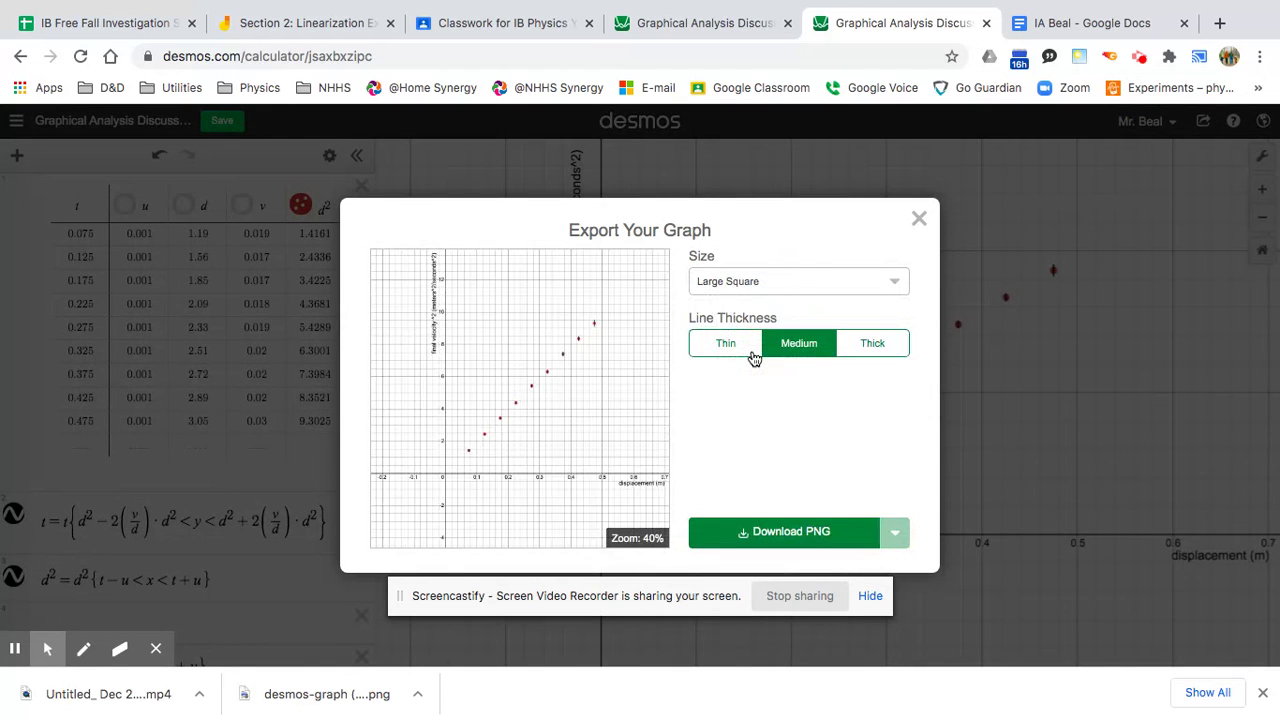
pyautogui.click(785, 533)
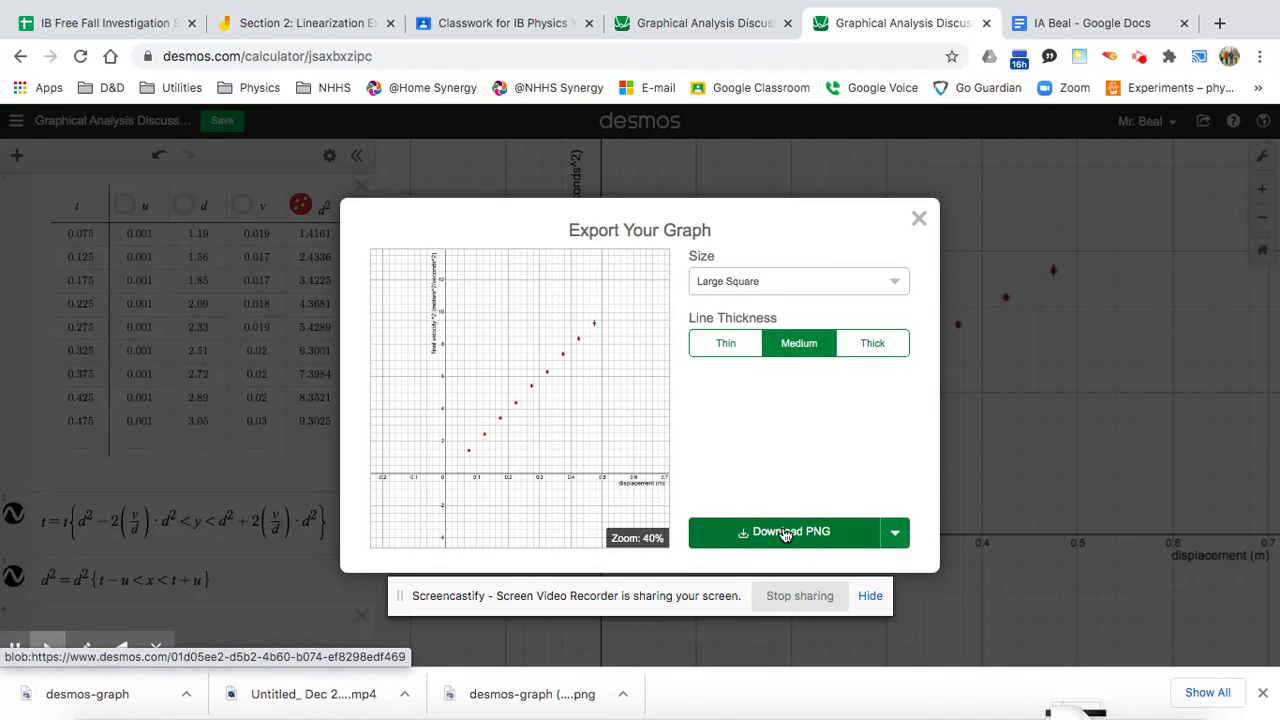
# In the IA Beal document, start a new drawing below the old graph and drop in the downloaded velocity² vs displacement PNG.
pyautogui.click(1095, 27)
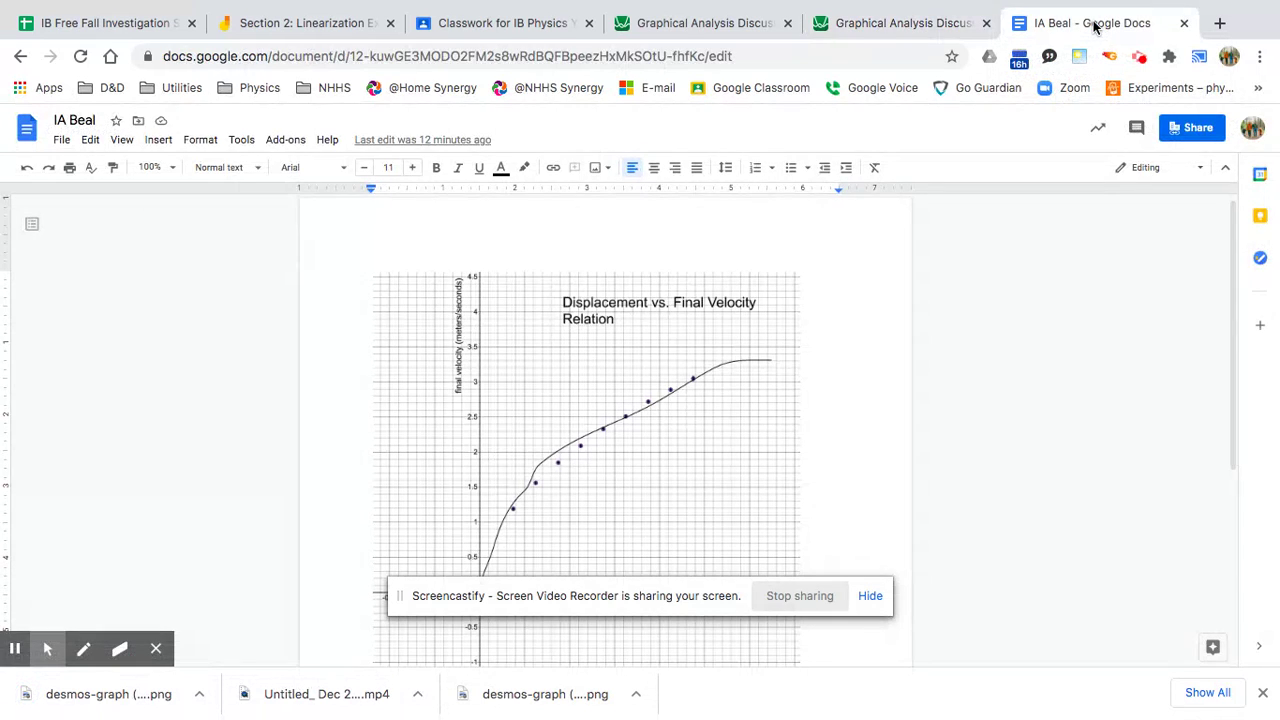
pyautogui.scroll(-4, 840, 471)
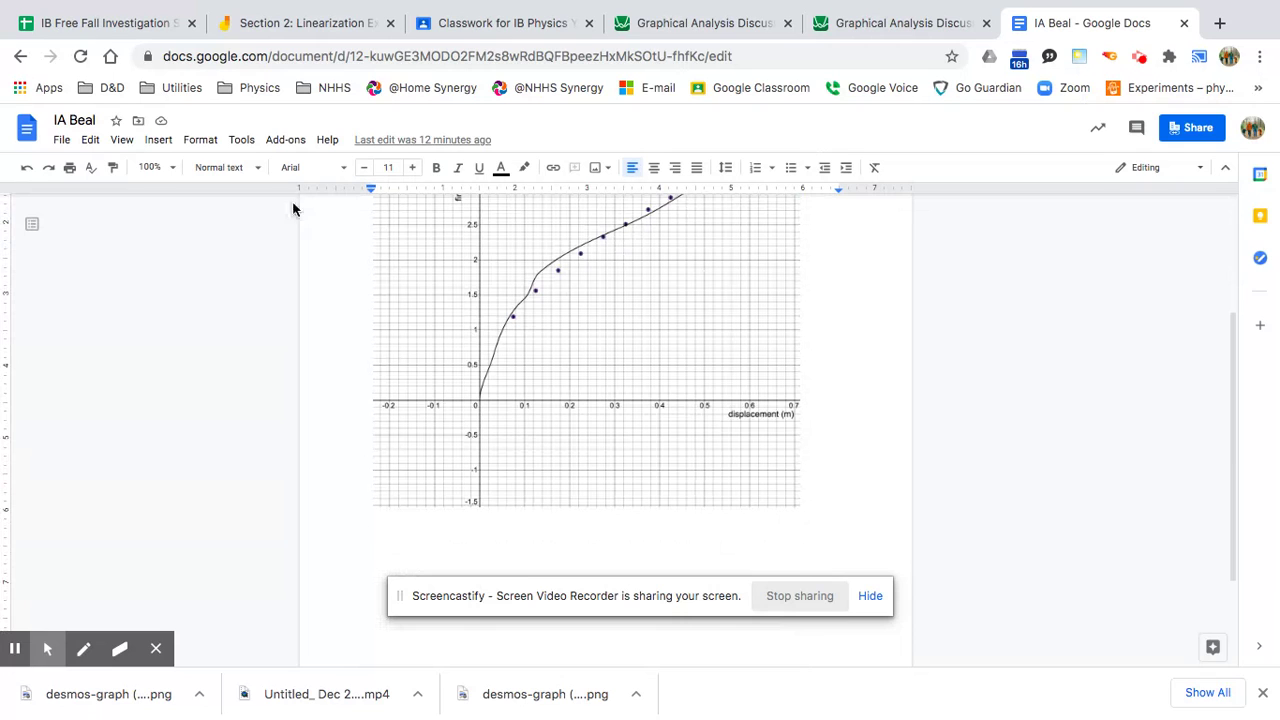
pyautogui.click(158, 140)
pyautogui.moveTo(190, 214)
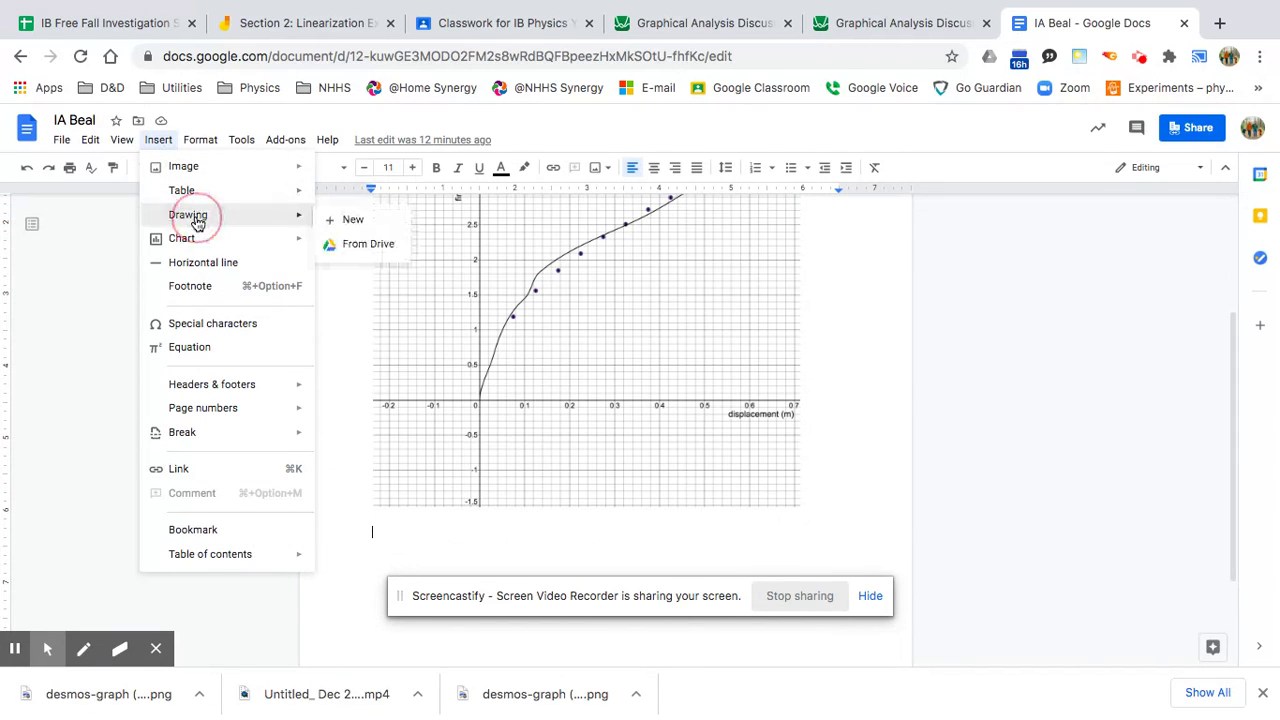
pyautogui.click(350, 224)
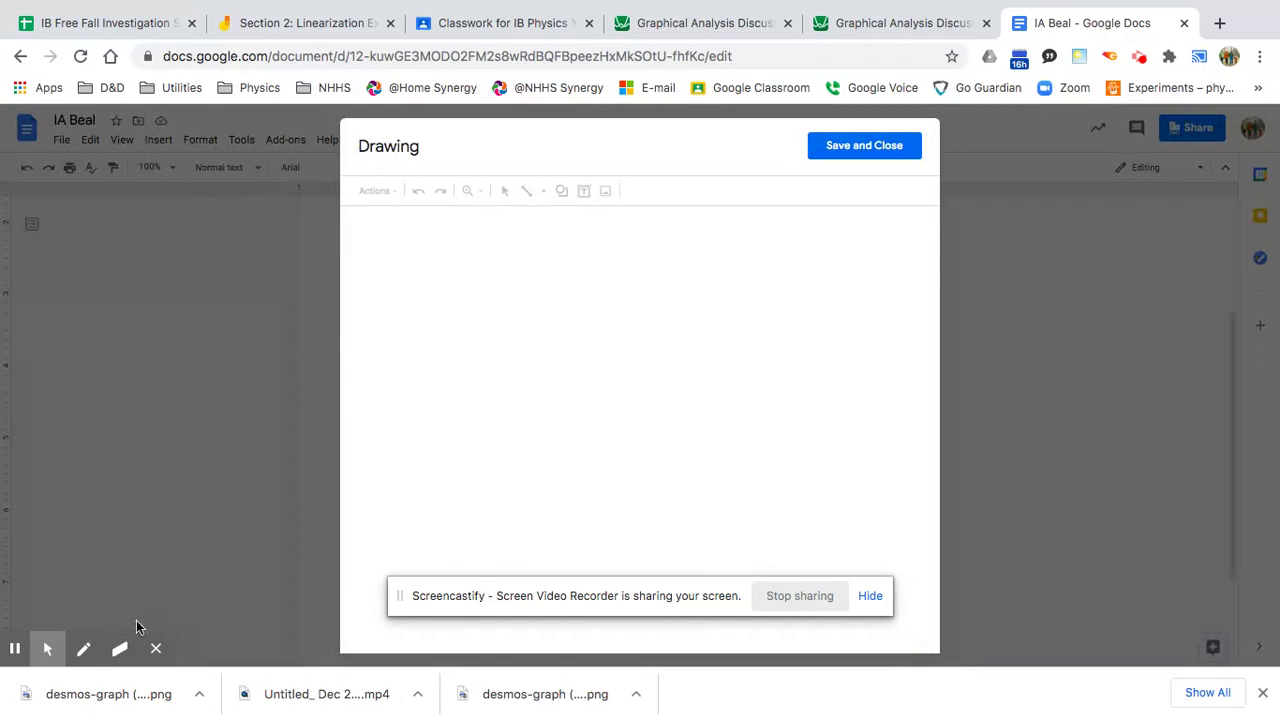
pyautogui.moveTo(97, 701)
pyautogui.mouseDown()
pyautogui.moveTo(122, 648)
pyautogui.moveTo(631, 393)
pyautogui.mouseUp()
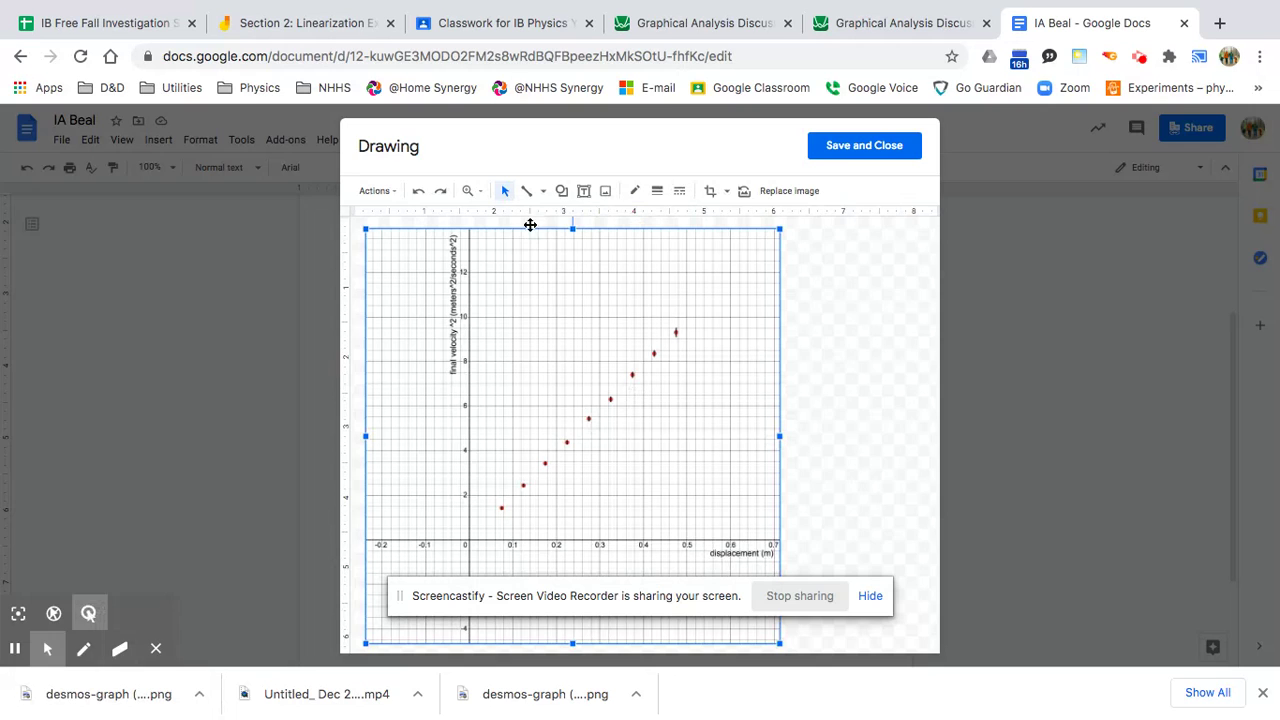
# Add a text box above the graph titled 'Displacement vs. Final Velocity Squared Relation'.
pyautogui.click(584, 191)
pyautogui.moveTo(513, 245); pyautogui.dragTo(790, 278)
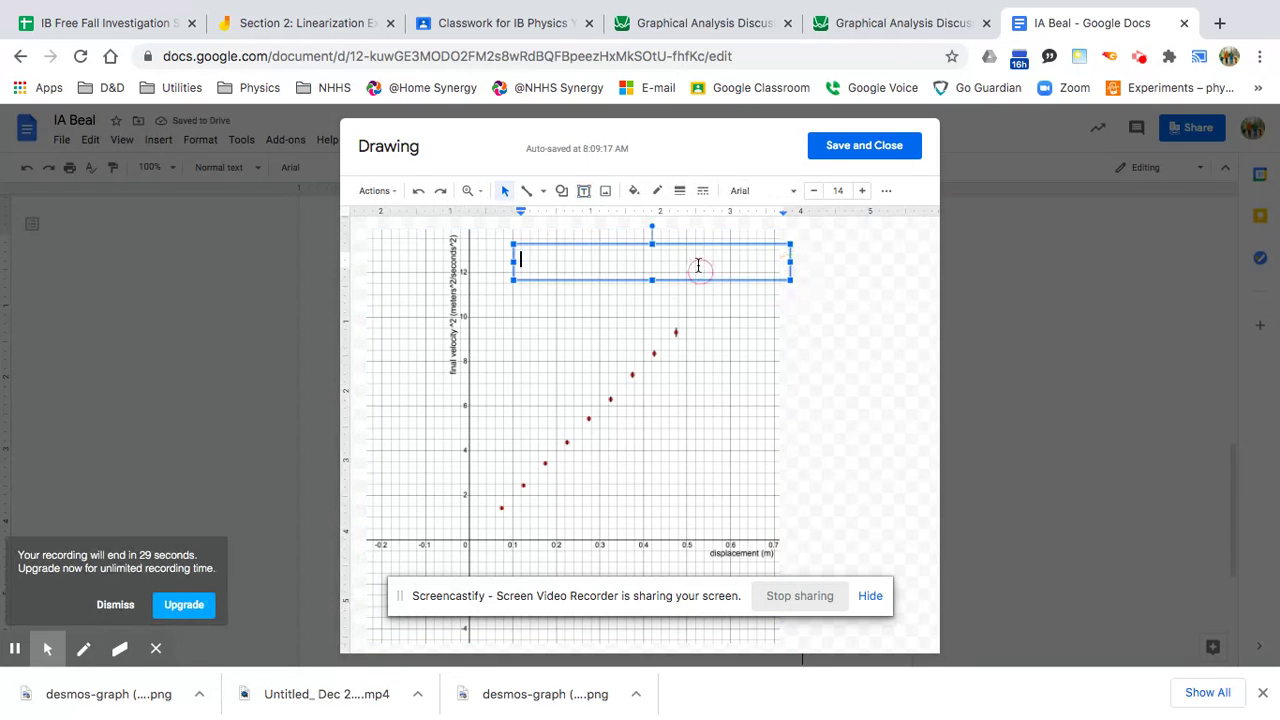
pyautogui.write('Fina')
pyautogui.press('BackSpace')
pyautogui.write('Displacement')
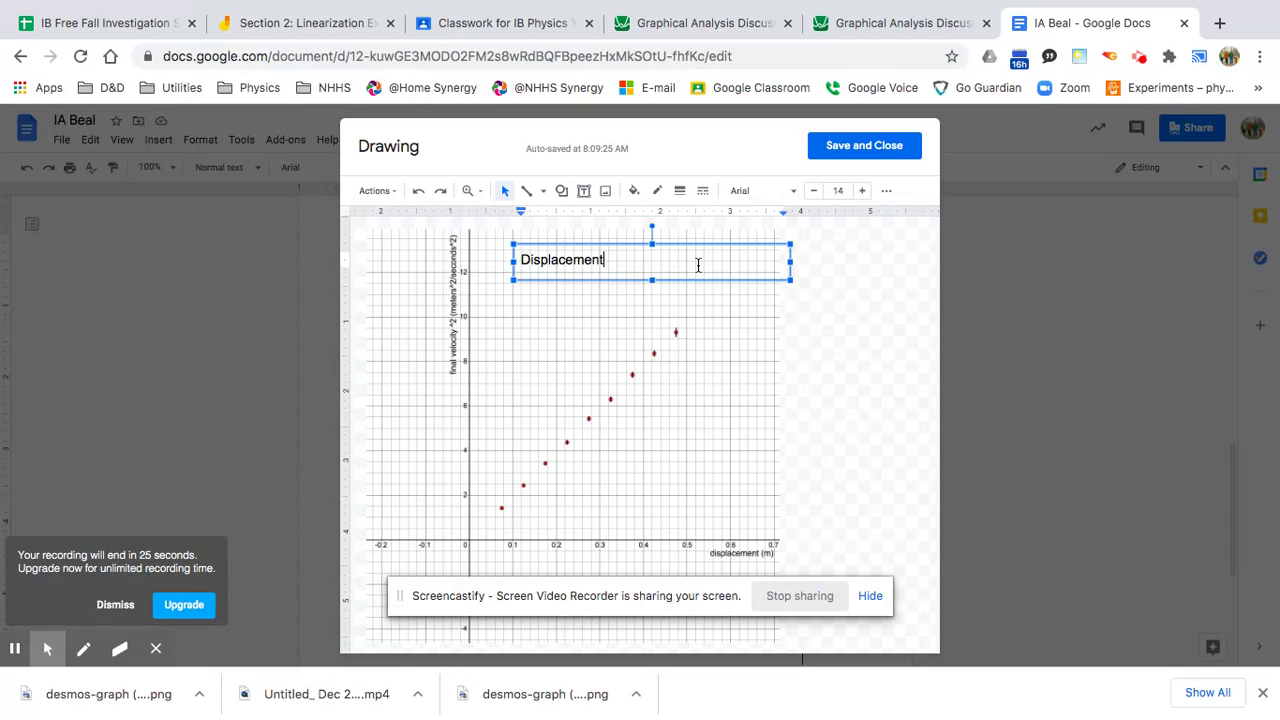
pyautogui.write(' vs. Final Veocity Squared Relation')
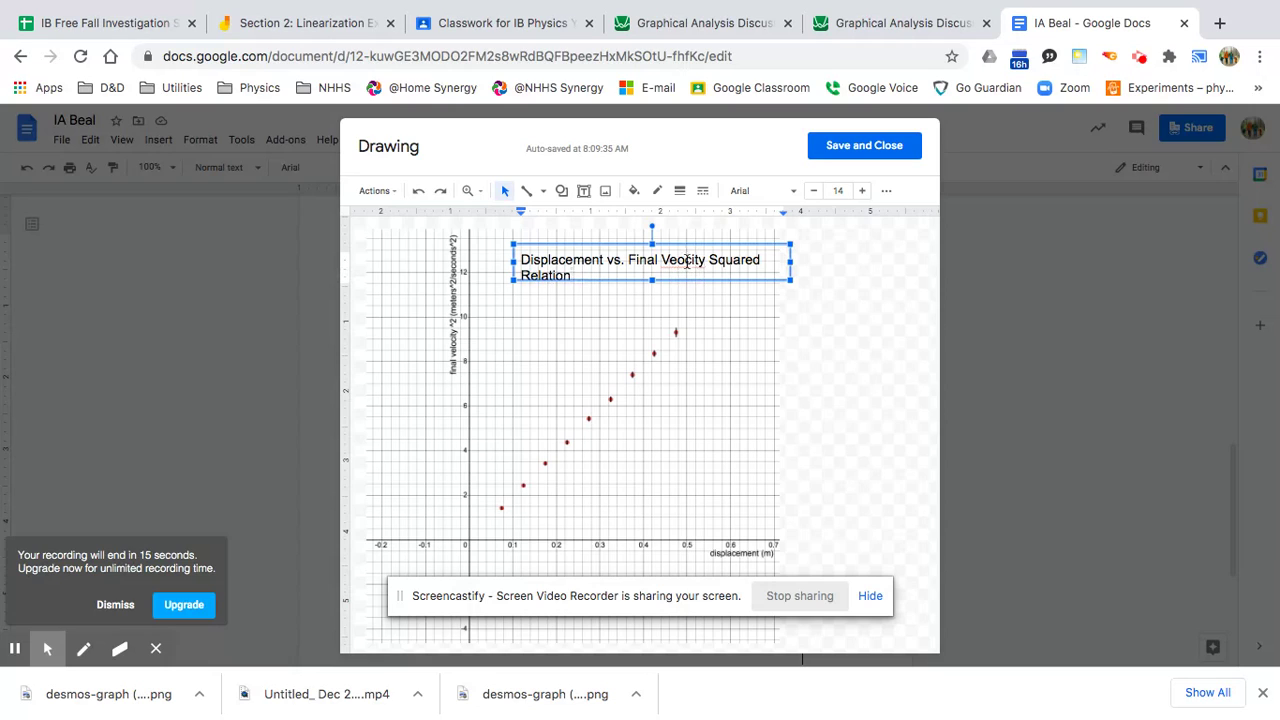
pyautogui.click(679, 261)
pyautogui.write('l')
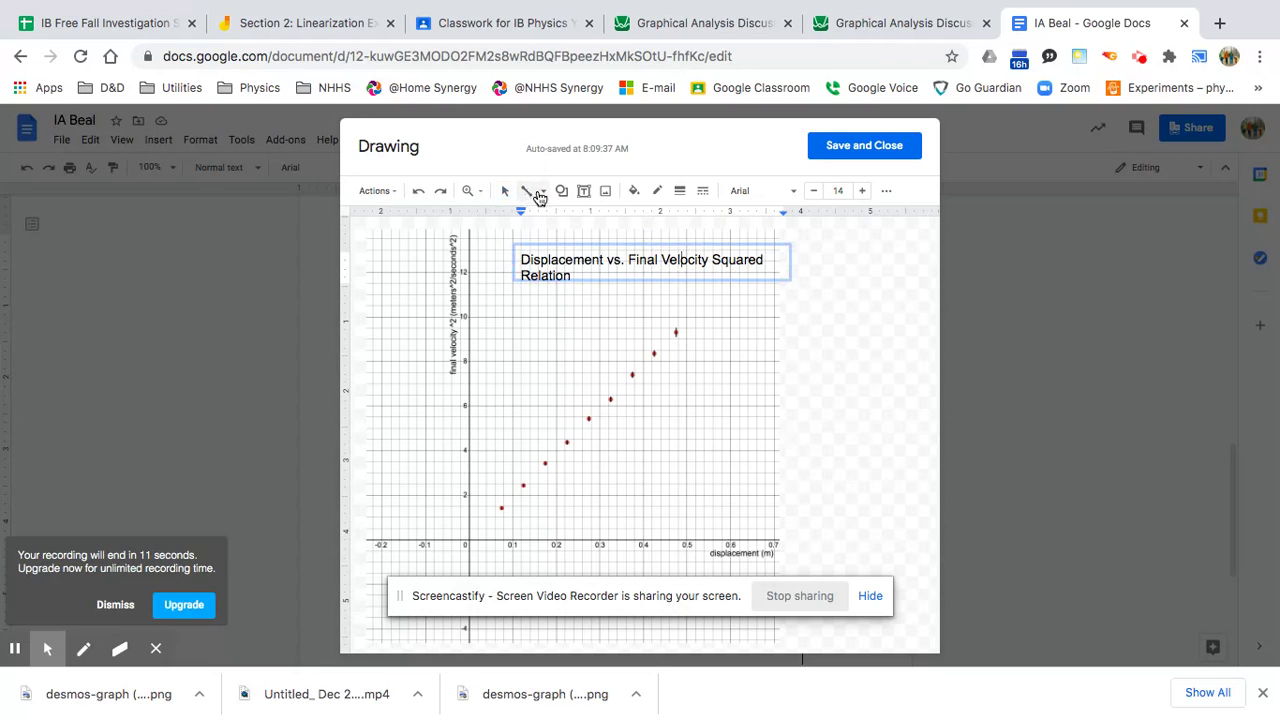
# Pick the Scribble line type, then save and close the drawing into the document.
pyautogui.click(539, 192)
pyautogui.click(548, 360)
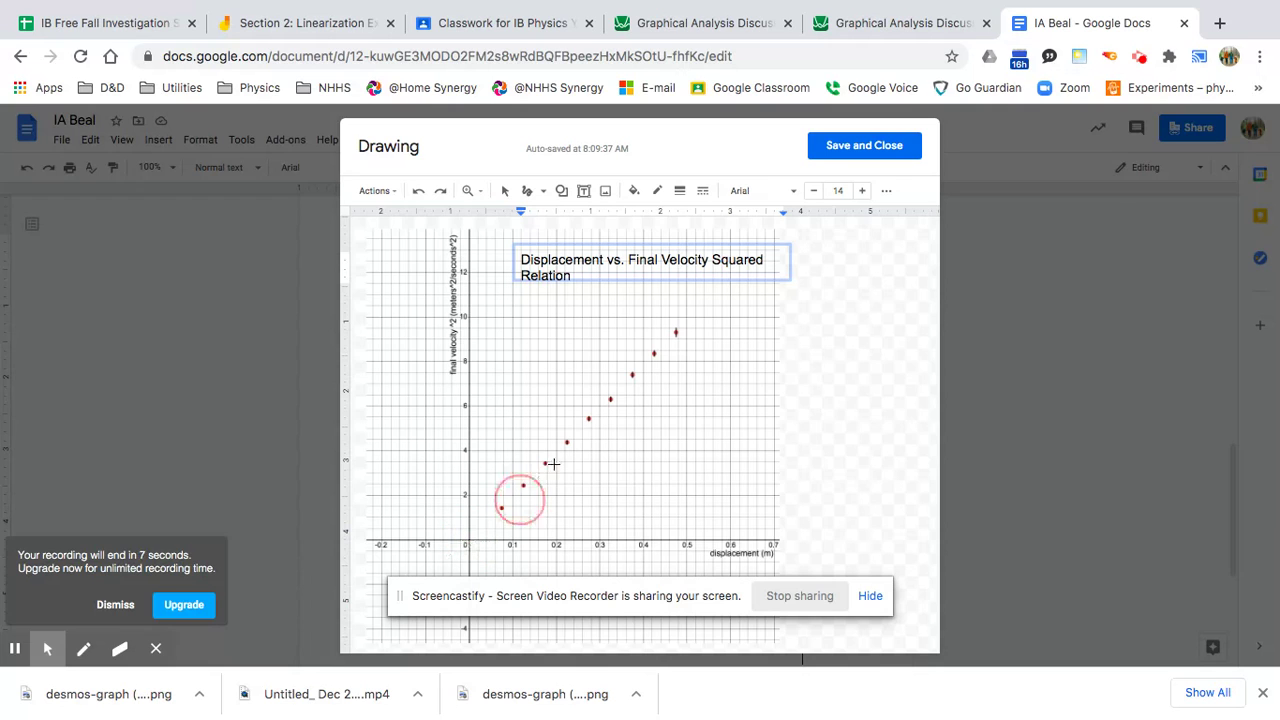
pyautogui.click(865, 147)
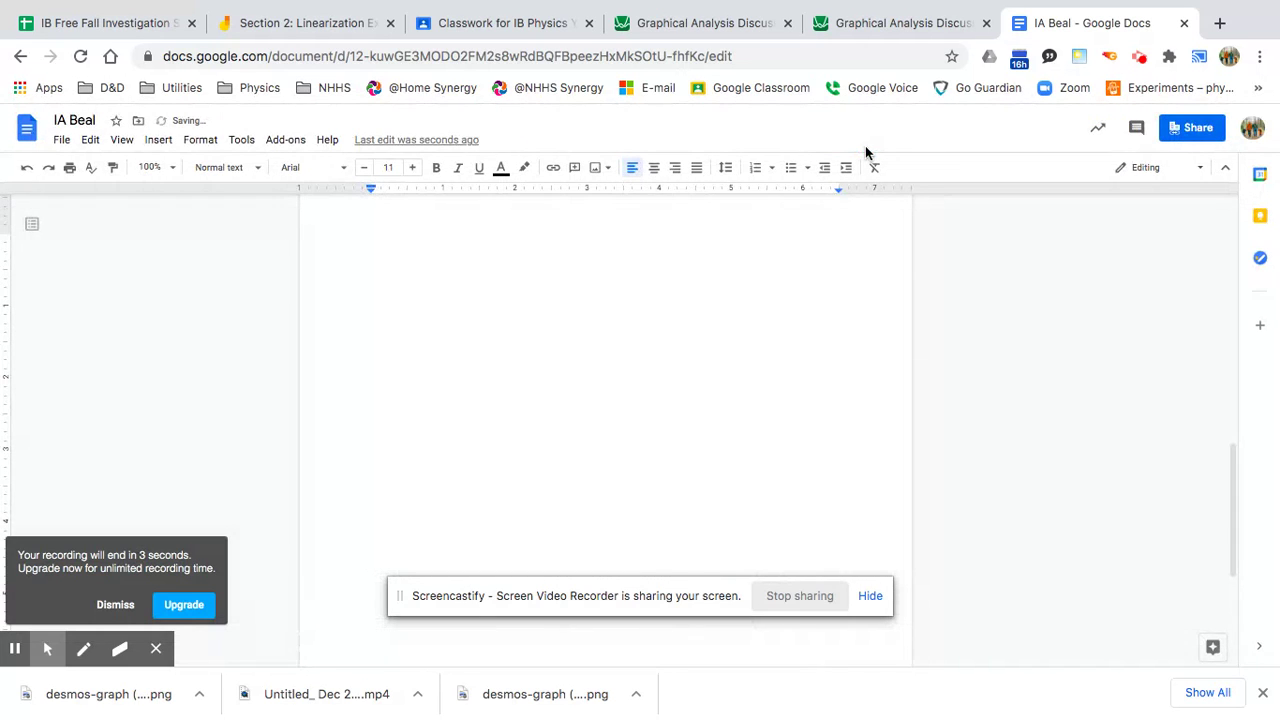